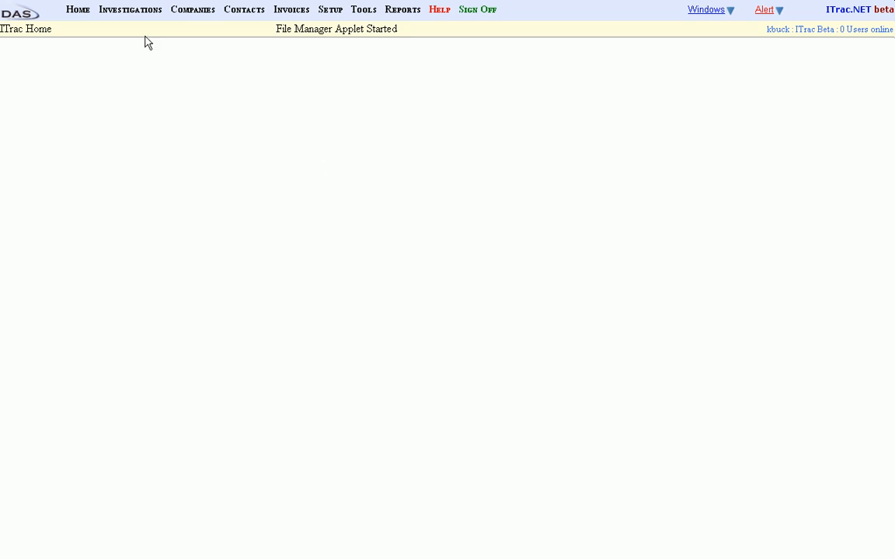
- Open the AAA Insurance investigation due 6/9/2007 and bring up its time and expense (T&E) entry
mouse_move(134, 11)
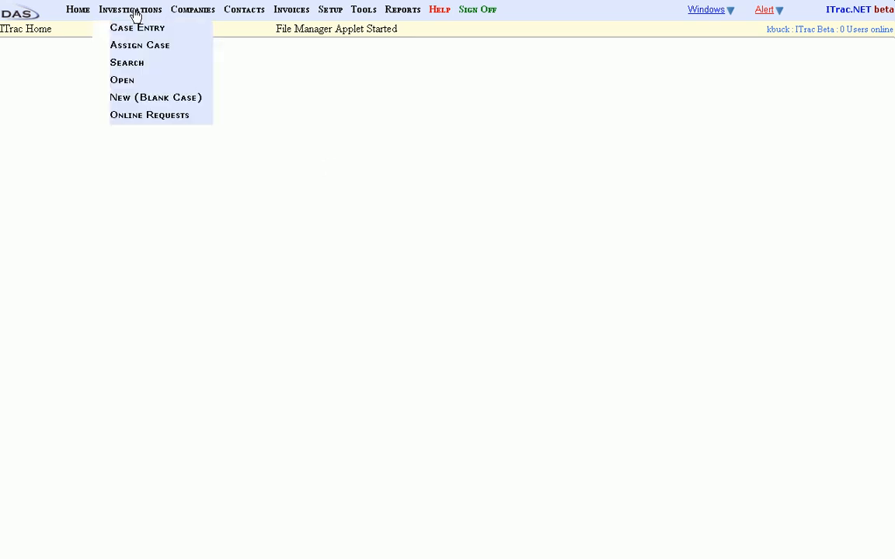
click(120, 84)
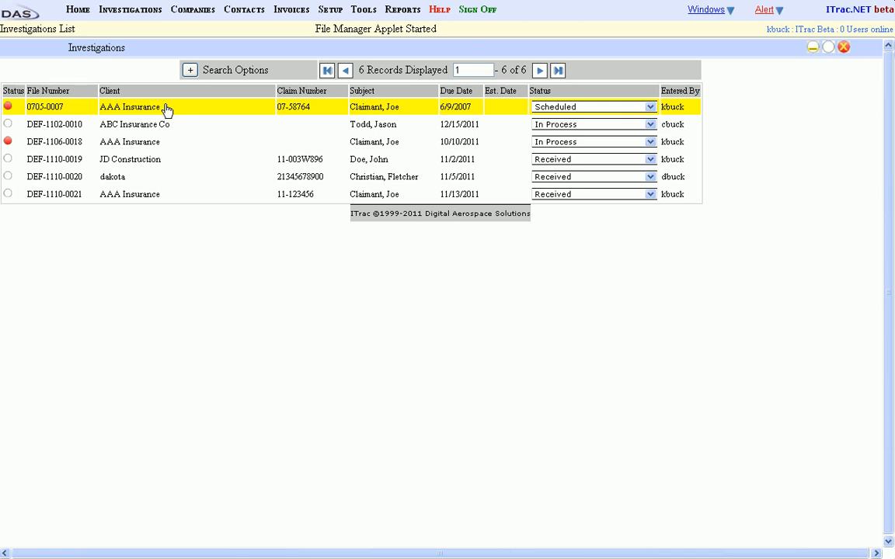
click(167, 109)
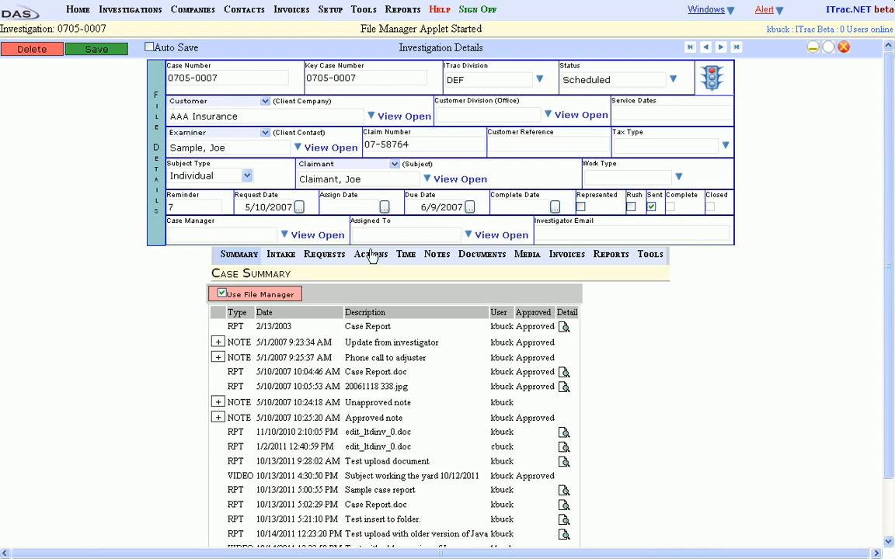
mouse_move(373, 260)
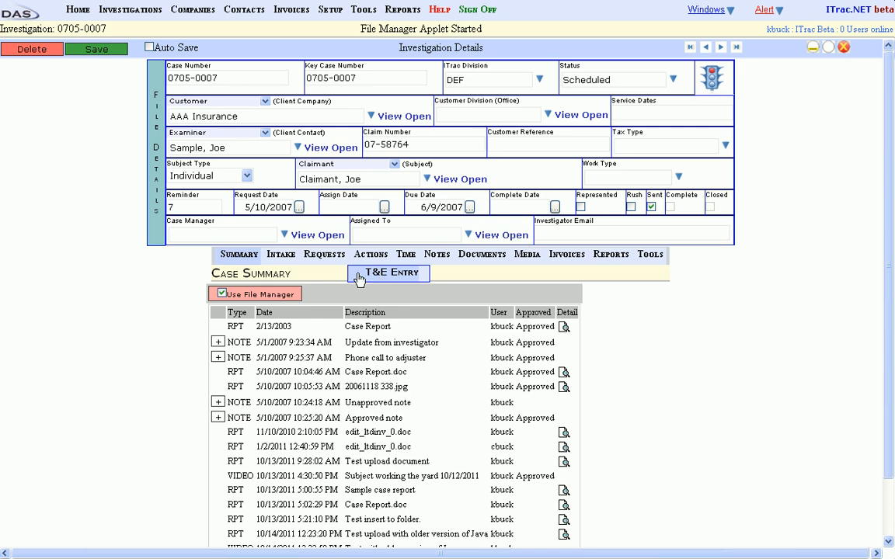
click(360, 279)
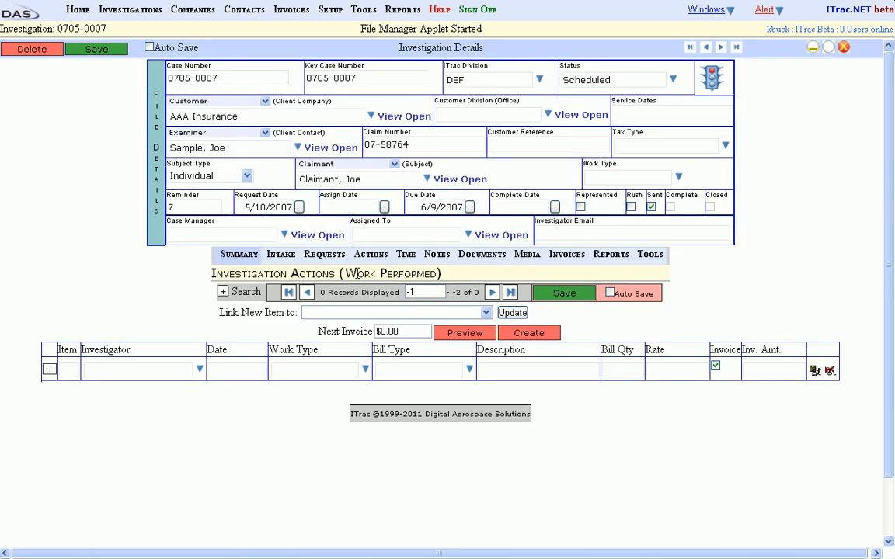
- Link the new action to request item 1, 2 Days Surveillance, and enter the investigator's username with date 10/15/2011
click(357, 314)
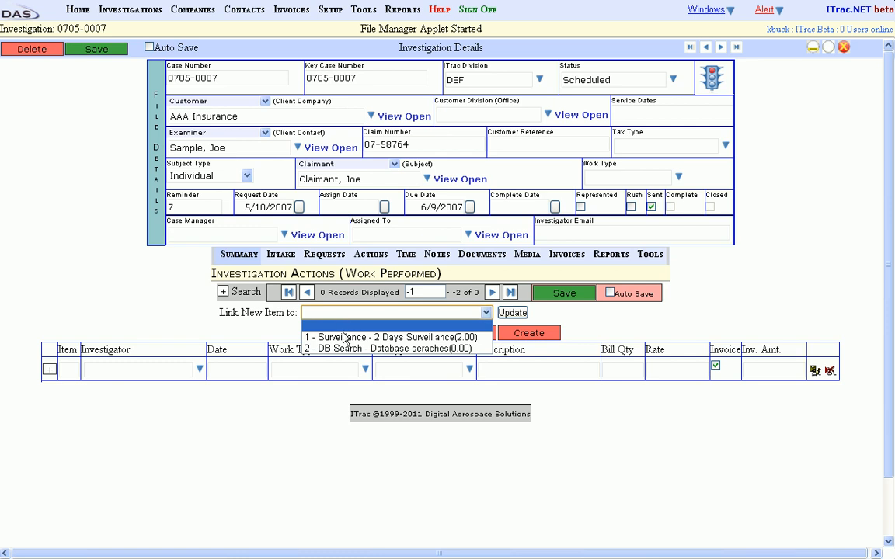
click(339, 338)
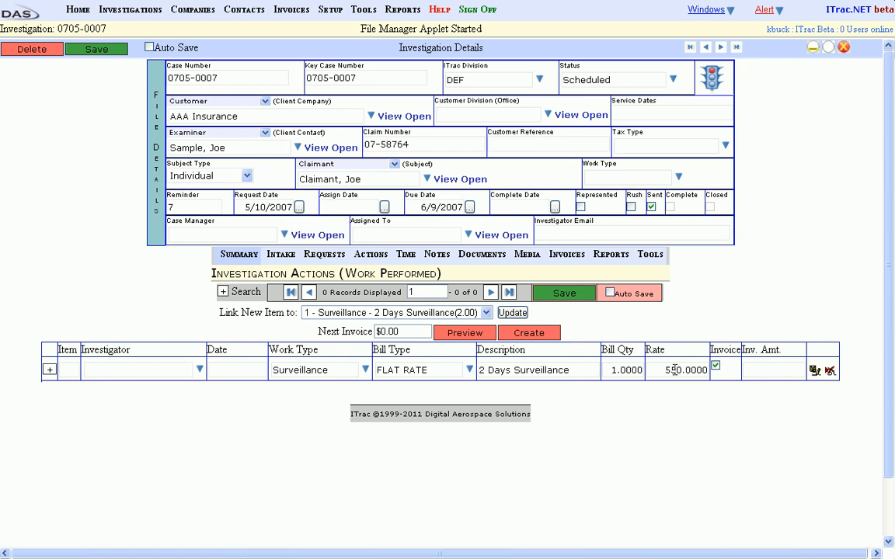
click(160, 369)
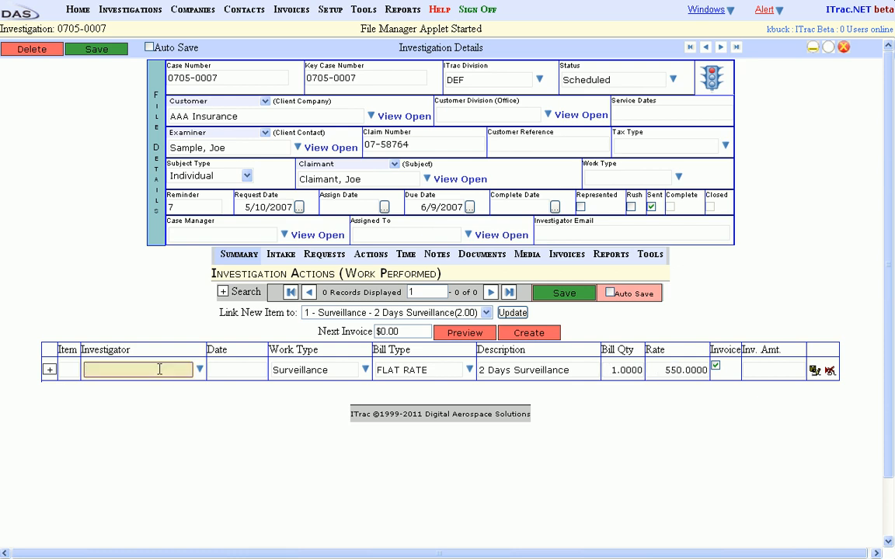
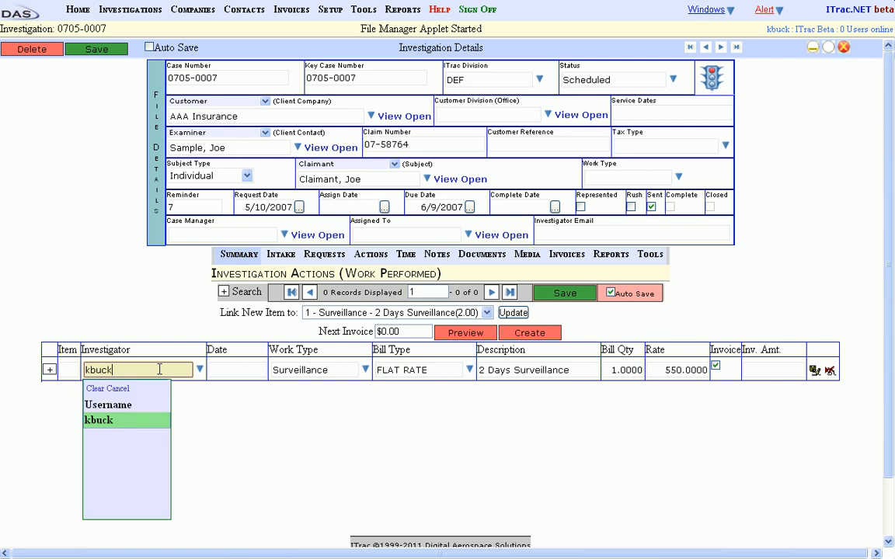
key(Return)
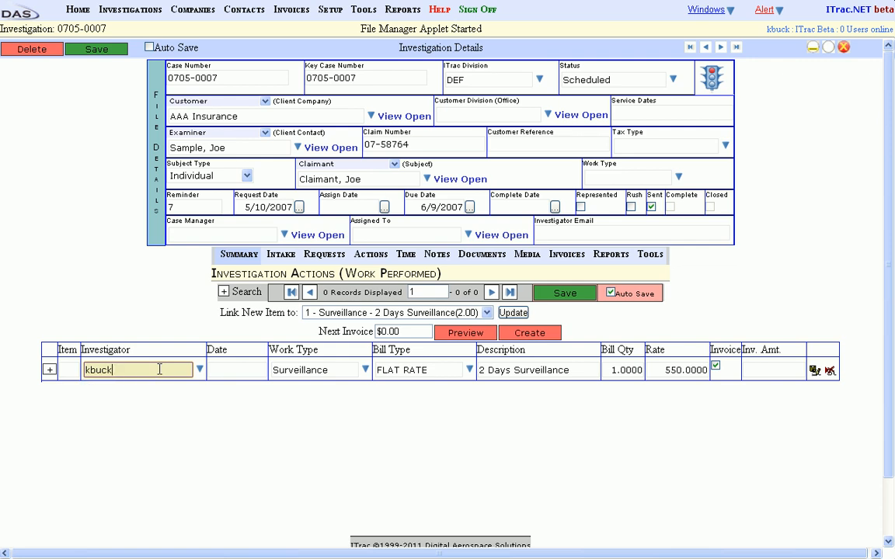
key(Tab)
text(1)
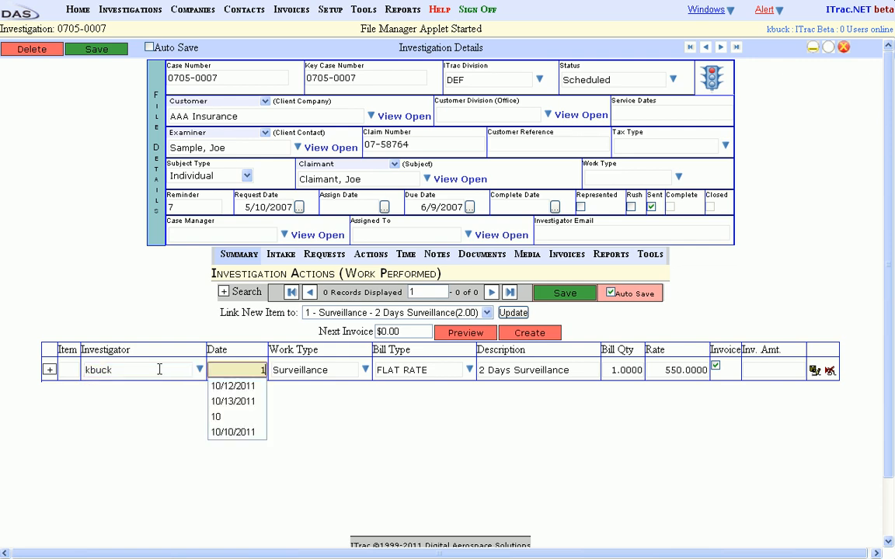
text(0/15/2011)
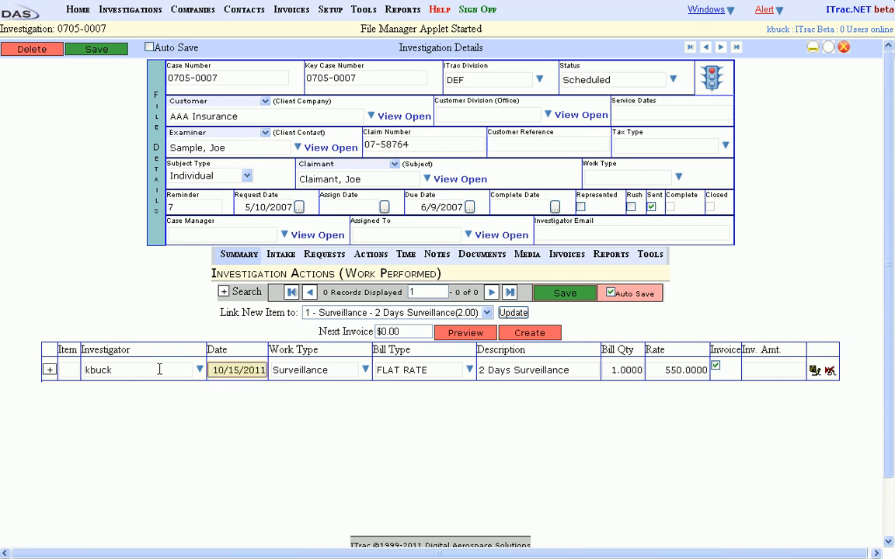
- Expand the surveillance action's details and record a 06:00 AM start time with 8.5 investigator hours
click(49, 371)
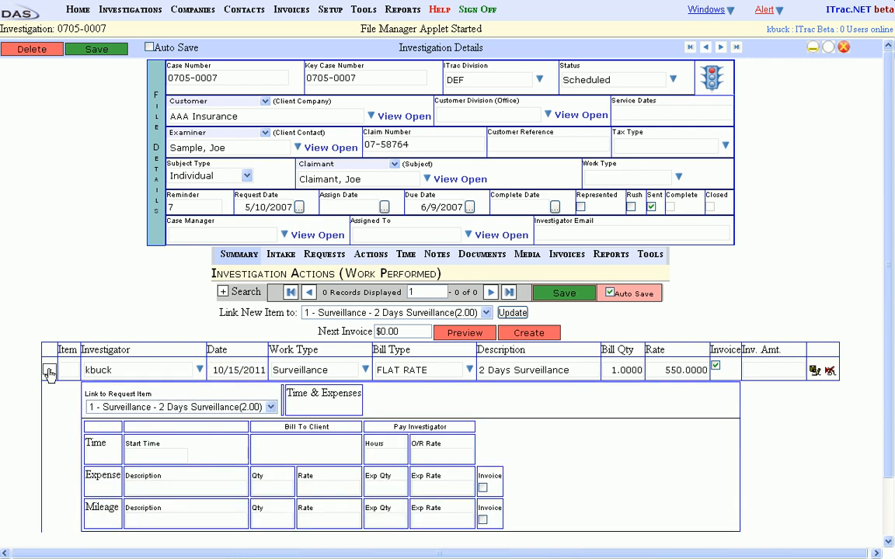
click(146, 455)
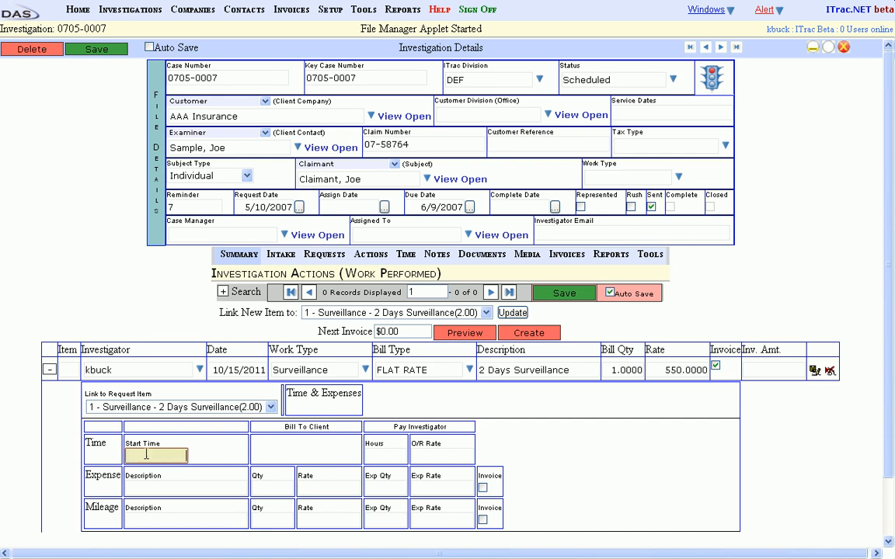
click(48, 371)
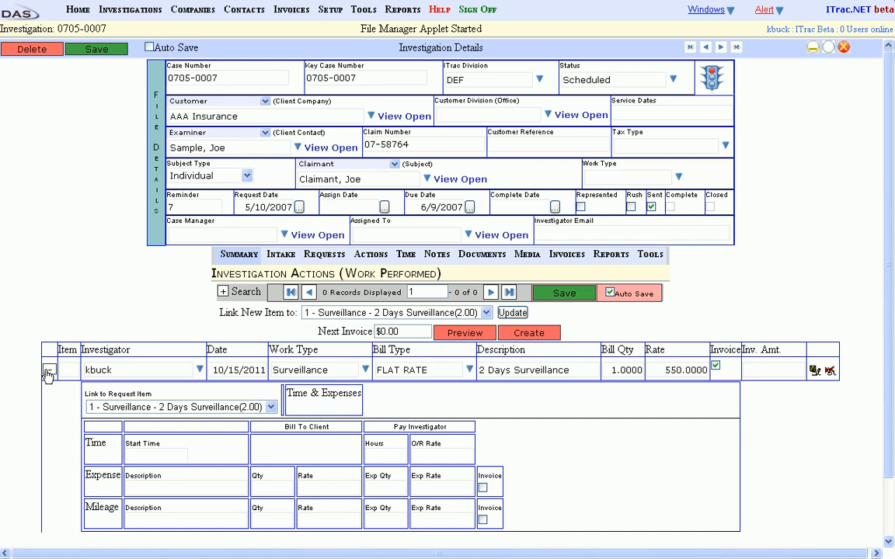
click(48, 371)
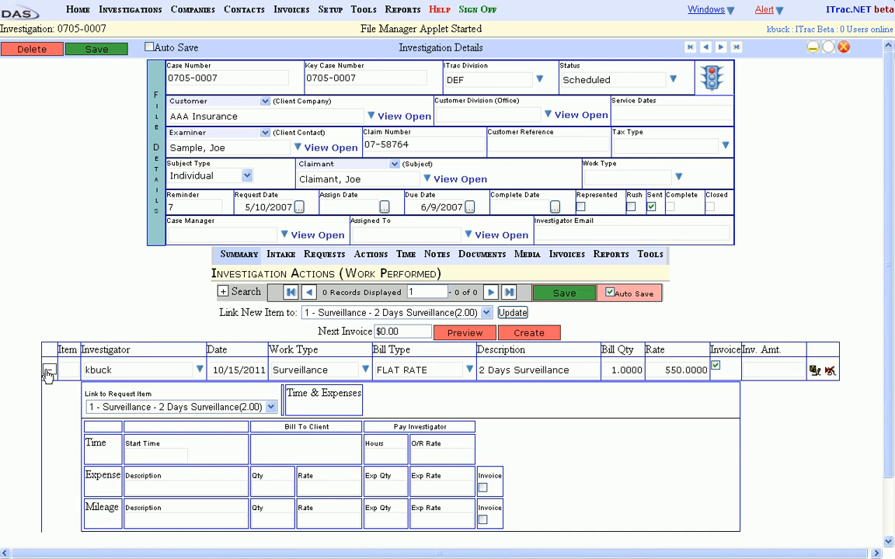
click(166, 455)
text(06)
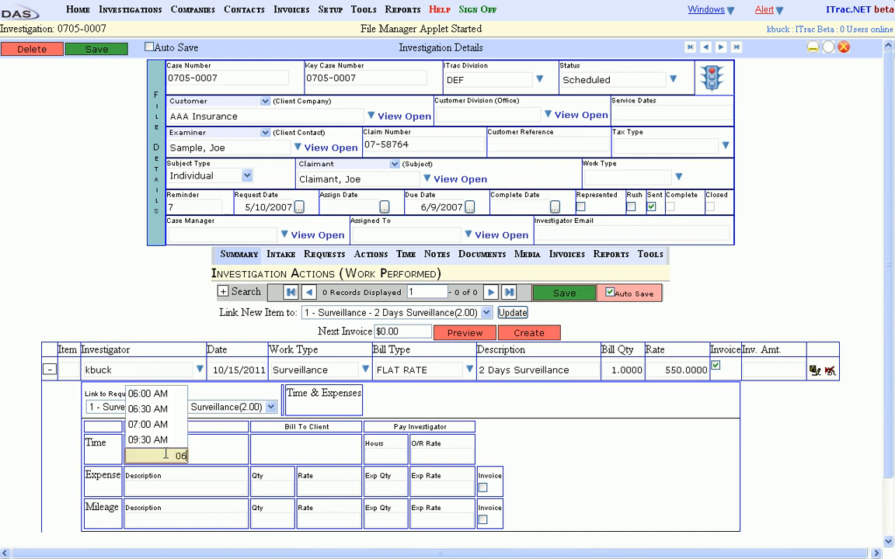
text(:00)
key(Tab)
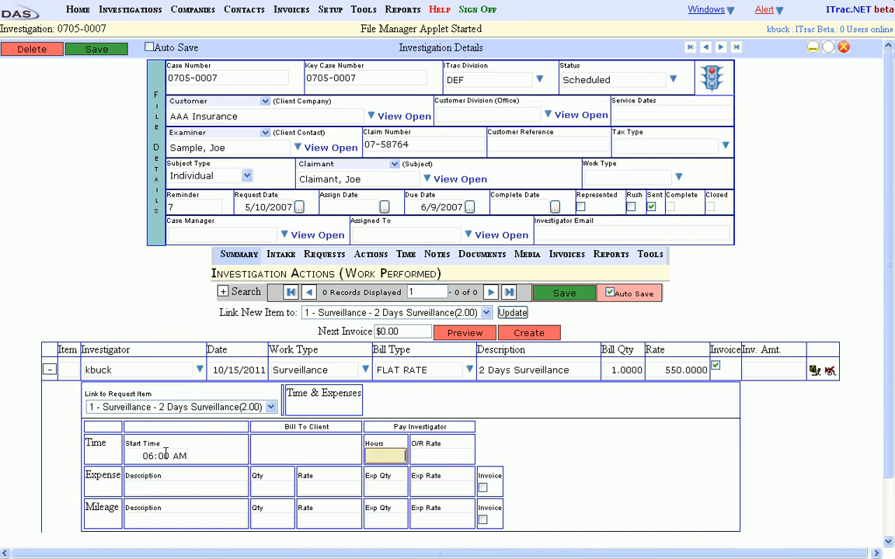
text(8.5)
key(Tab)
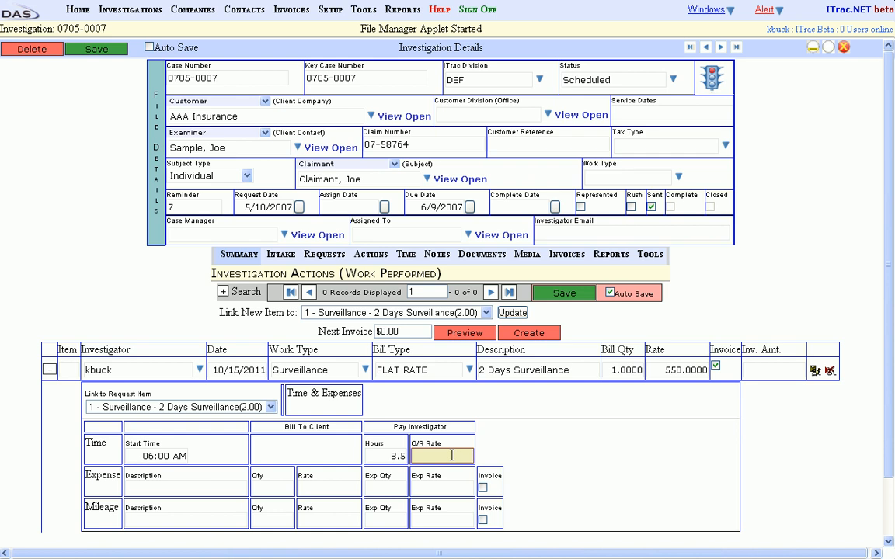
- Add a Parking expense billed to the client with quantity 1 and rate 10
click(181, 487)
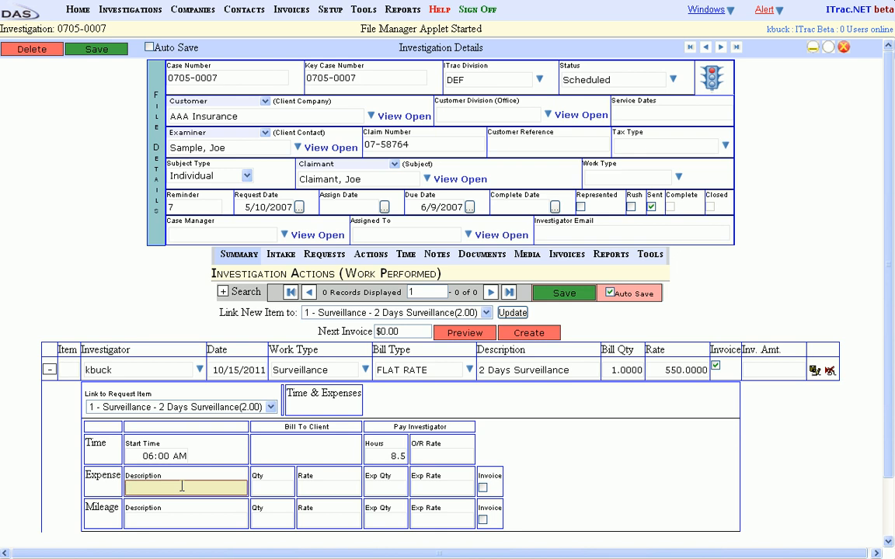
text(Parking)
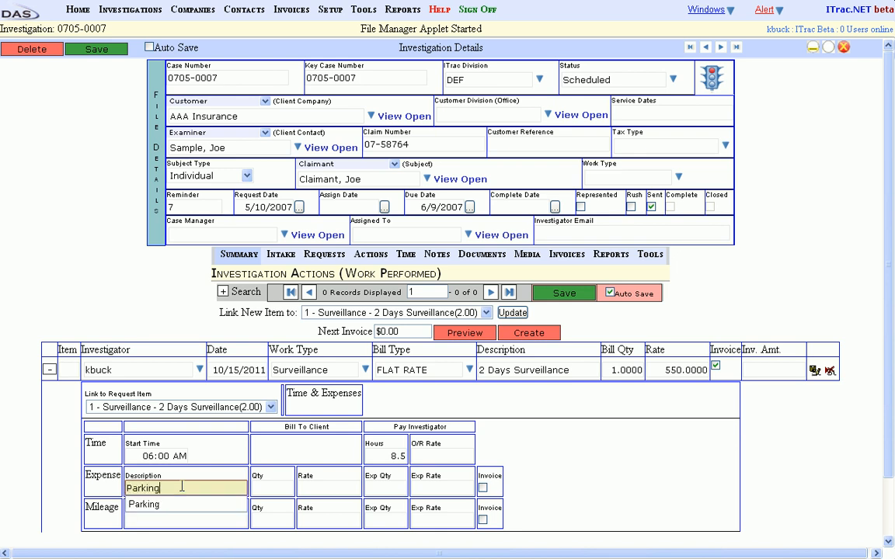
key(Tab)
text(1)
key(Tab)
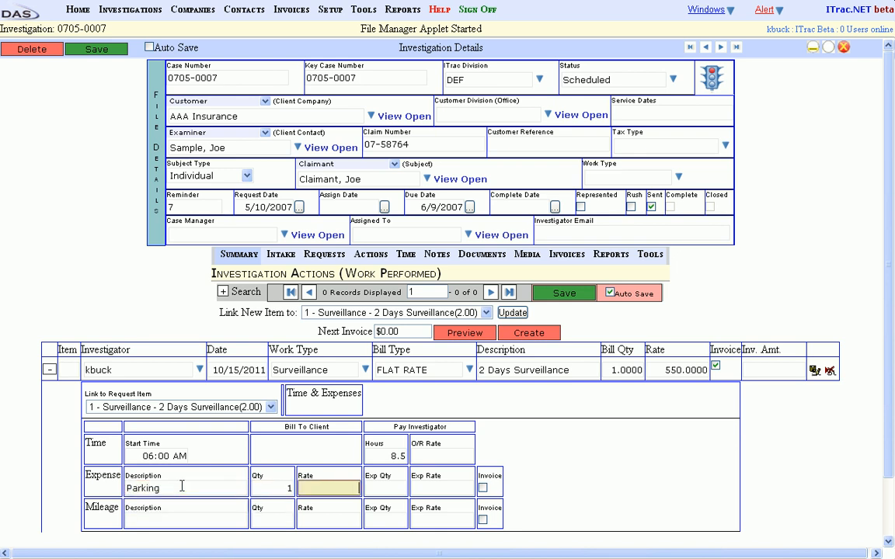
text(10)
key(Tab)
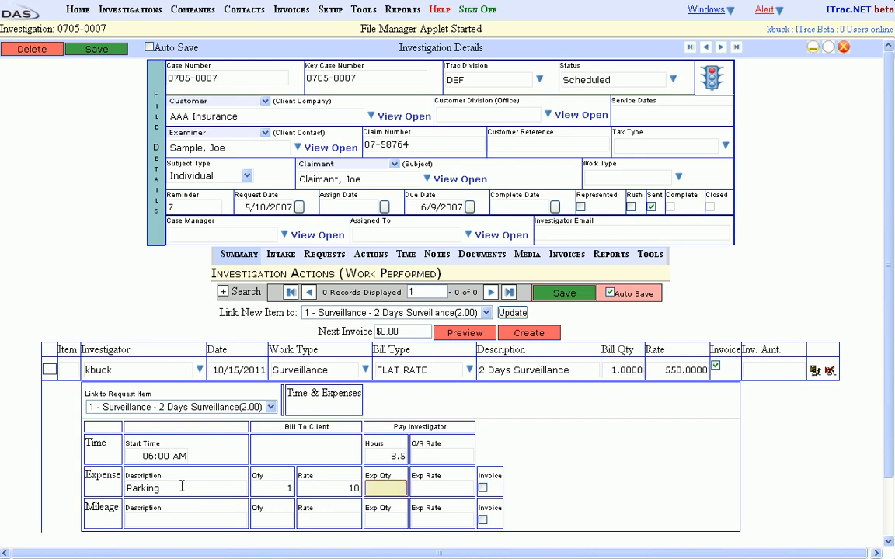
click(275, 488)
click(328, 487)
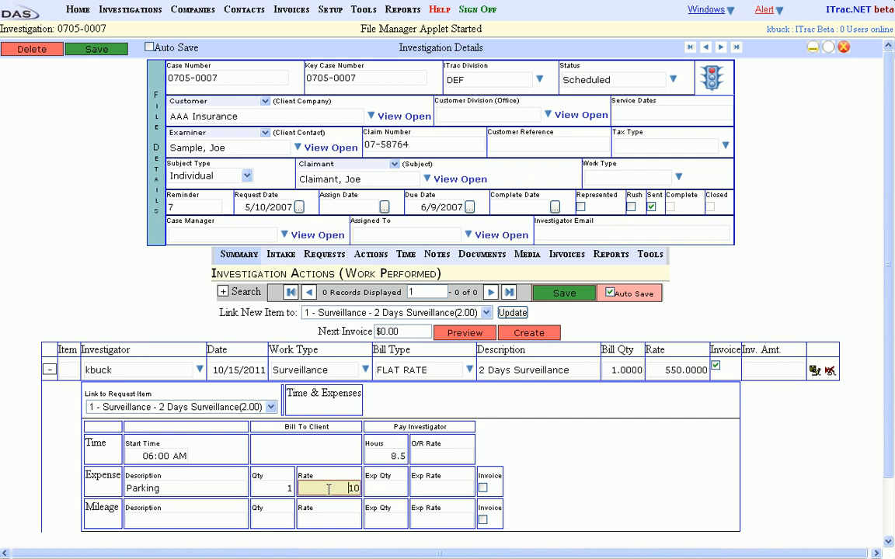
- Set the investigator's parking reimbursement to quantity 1 at rate 10 and mark the expense for invoicing
click(391, 488)
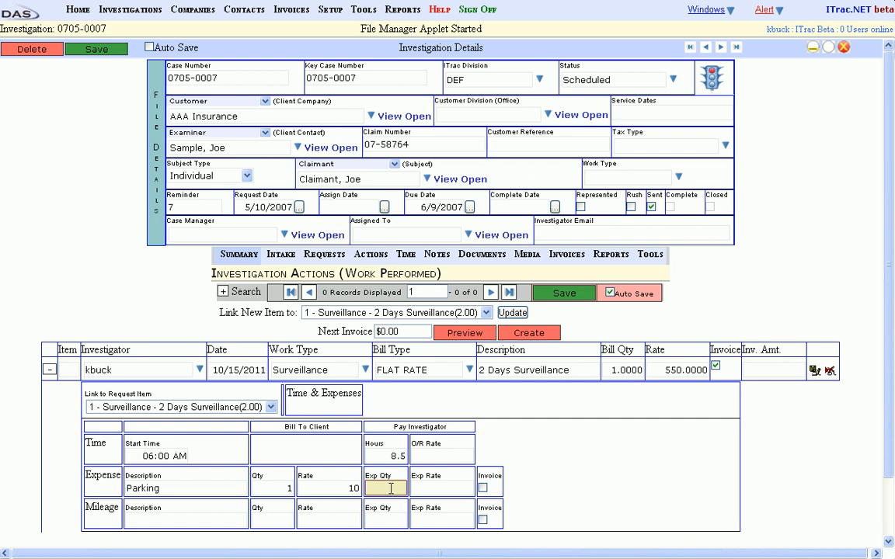
text(1)
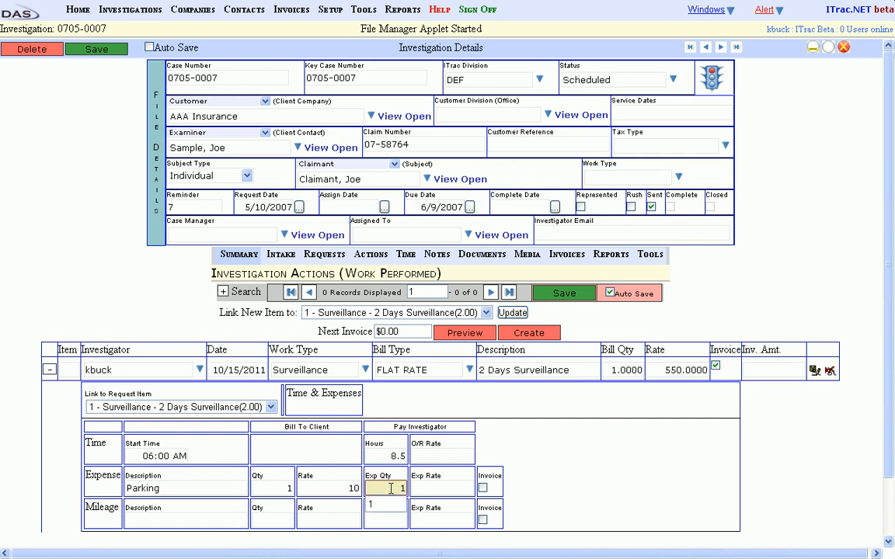
key(Tab)
text(10)
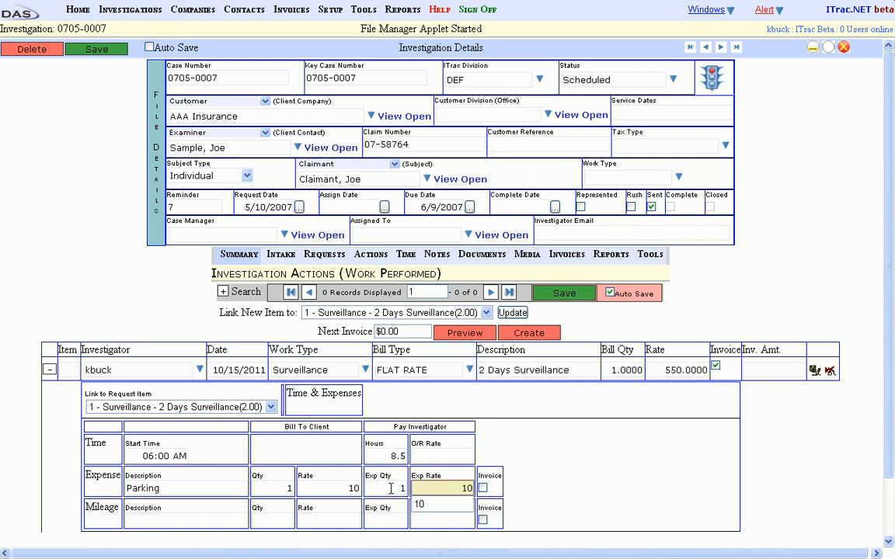
click(482, 488)
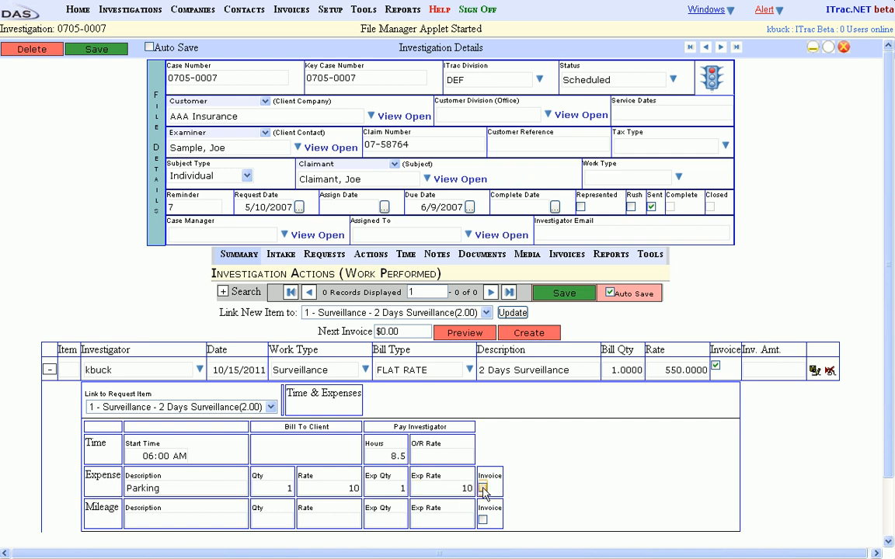
click(482, 488)
- Add a mileage entry described as Miles 10/15, billing the client for quantity 76 at rate .50
click(171, 519)
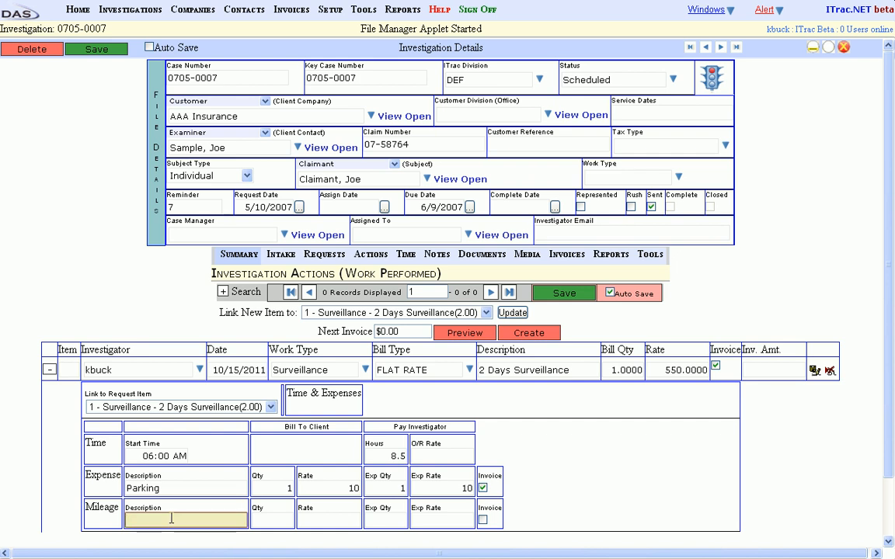
text(Miles )
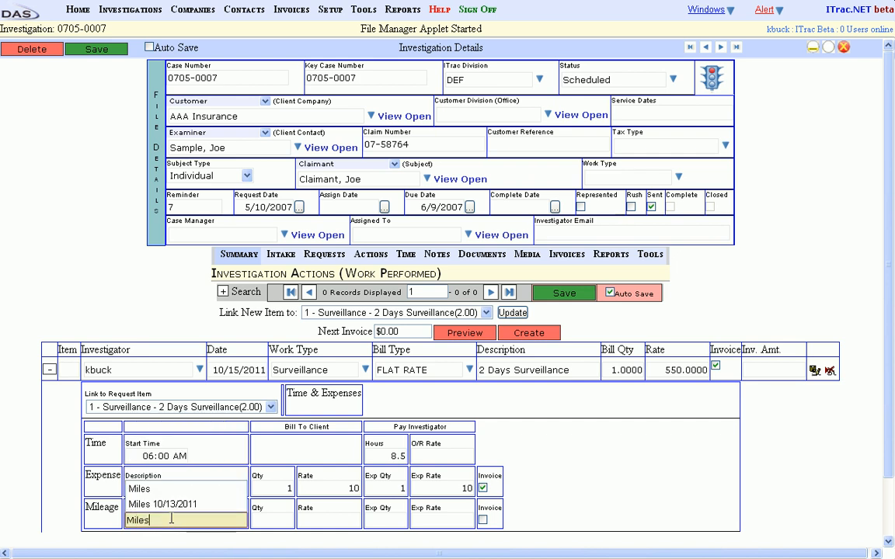
text(10/15)
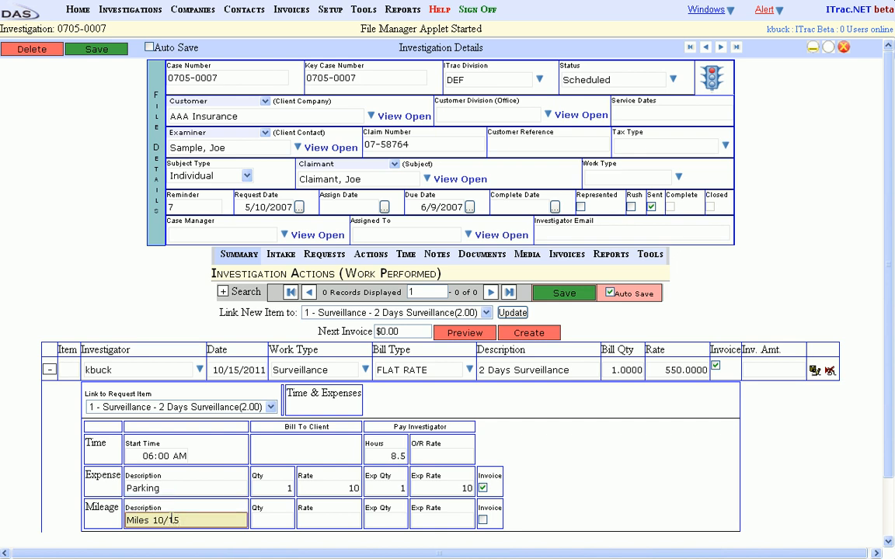
key(Tab)
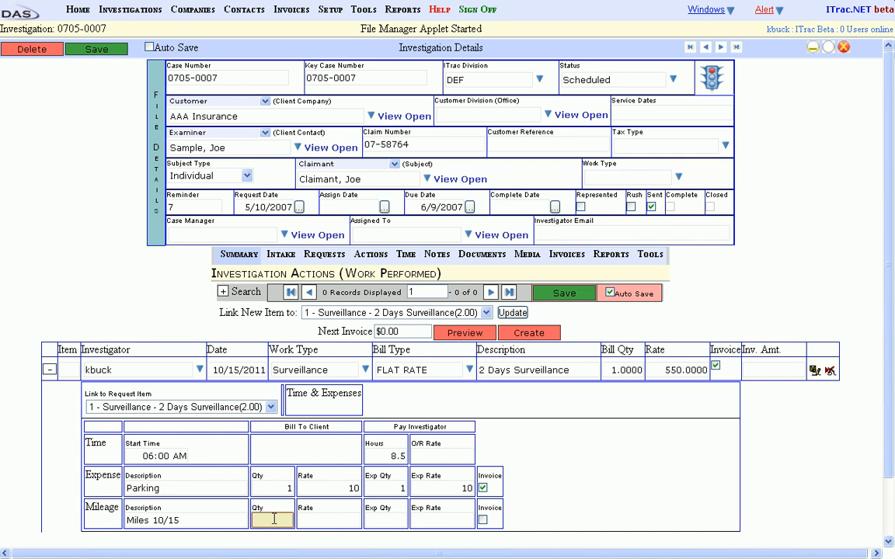
text(76)
key(Tab)
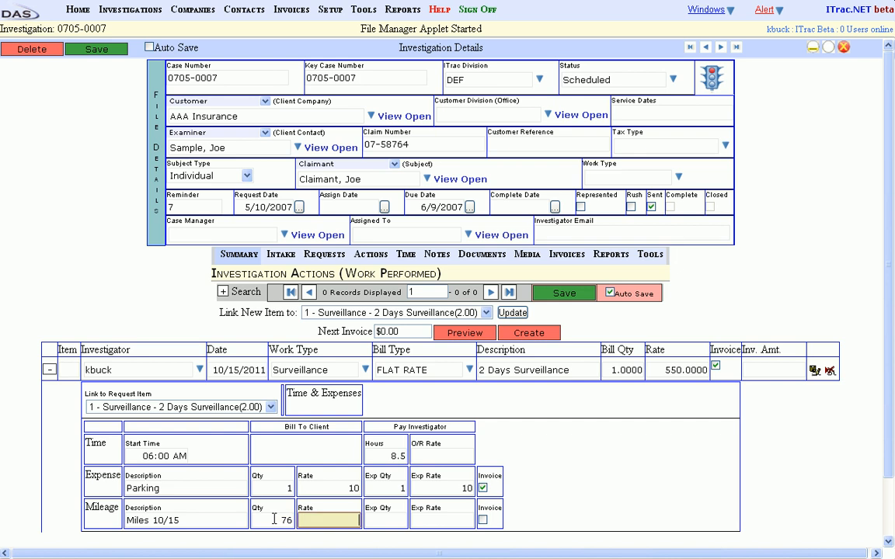
text(.50)
key(Tab)
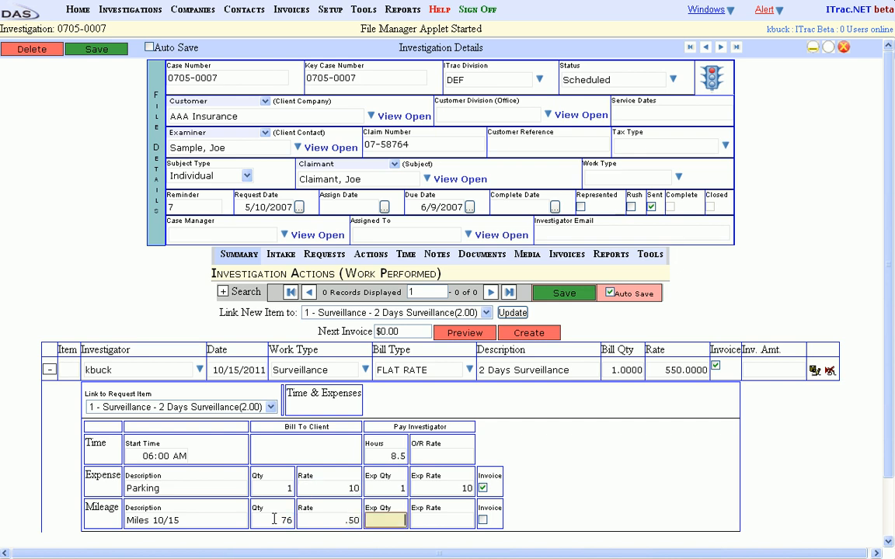
- Set the investigator's mileage pay to quantity 76 at rate .50, marked for invoicing, and save the surveillance action
text(76)
key(Tab)
text(.50)
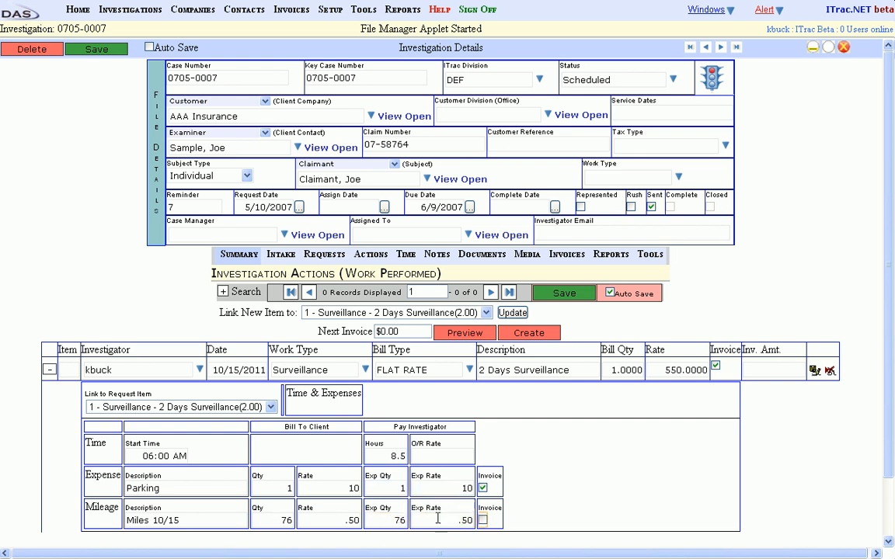
click(483, 521)
click(814, 372)
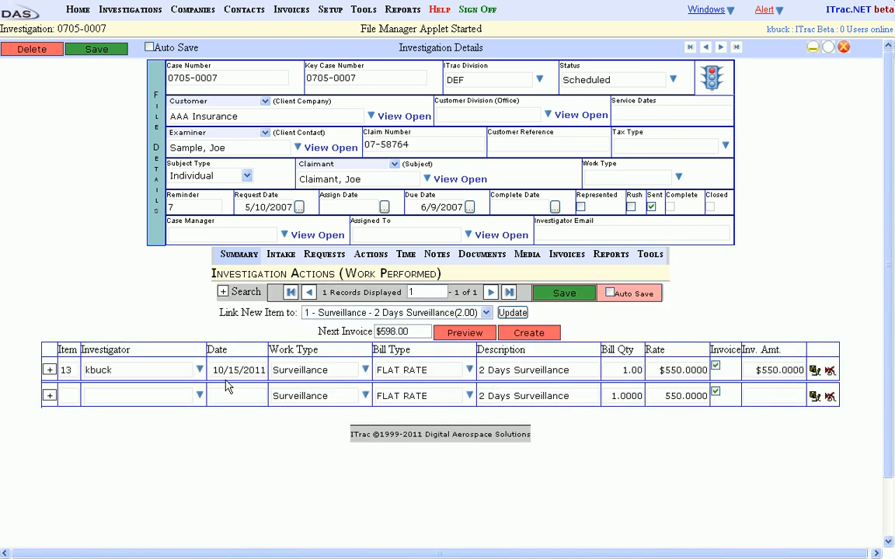
- Start a second surveillance action for the same investigator as item 13, dated 10/16/2011
click(159, 390)
key(Return)
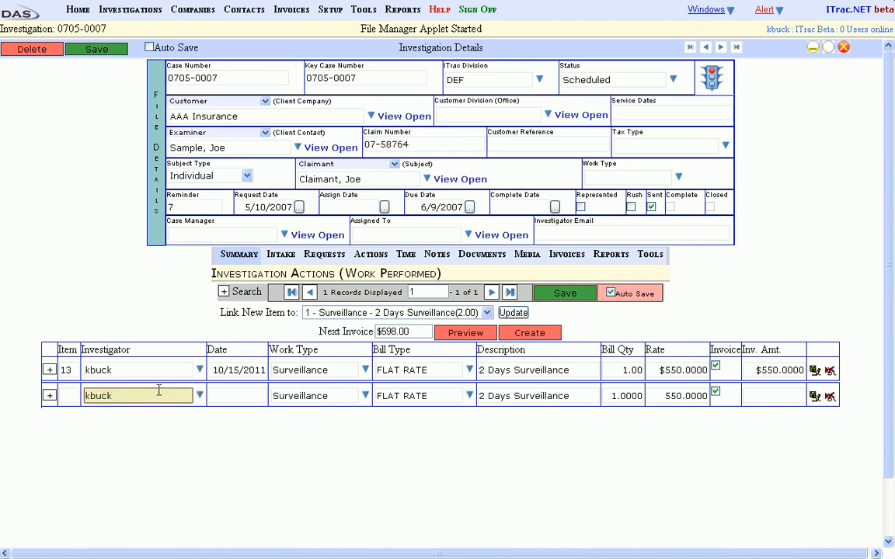
key(Tab)
text(10/16/2011)
key(Tab)
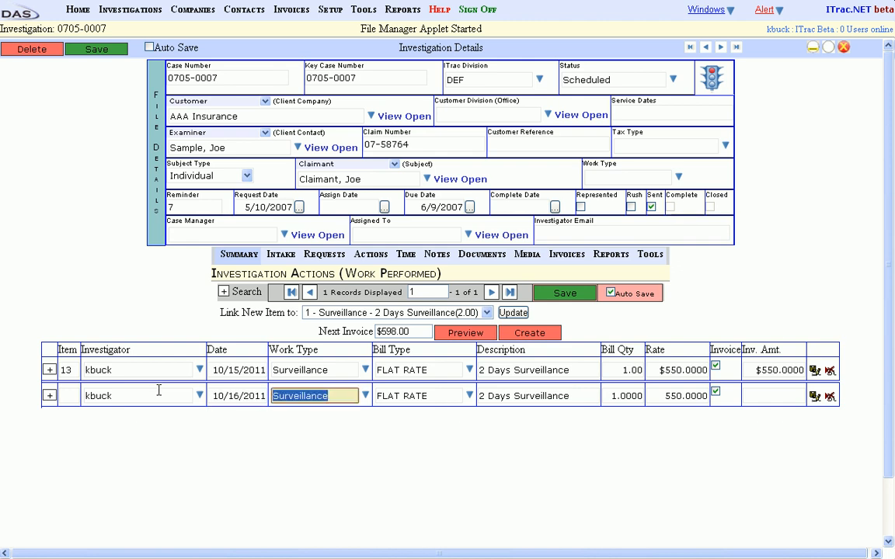
- Record the 10/16/2011 surveillance time with a start of 07:00 AM and 7 investigator hours
click(49, 395)
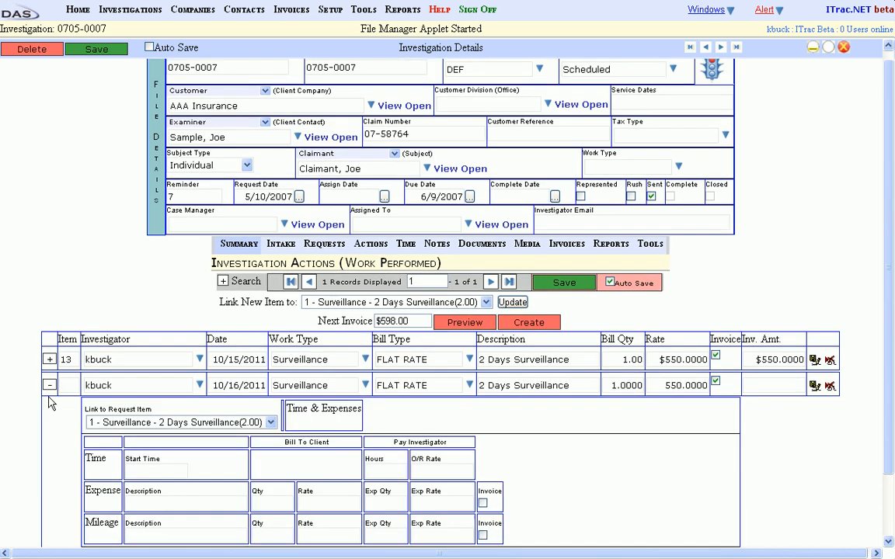
click(168, 468)
text(07:00)
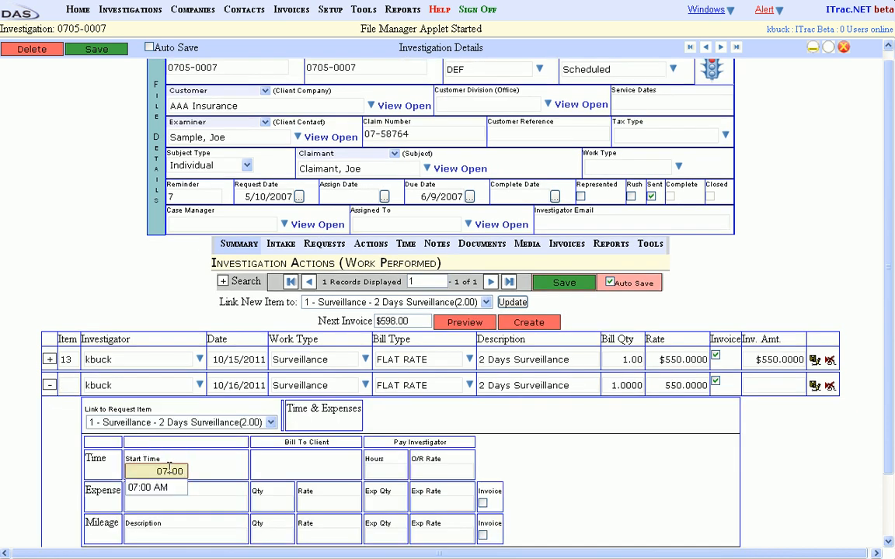
key(Tab)
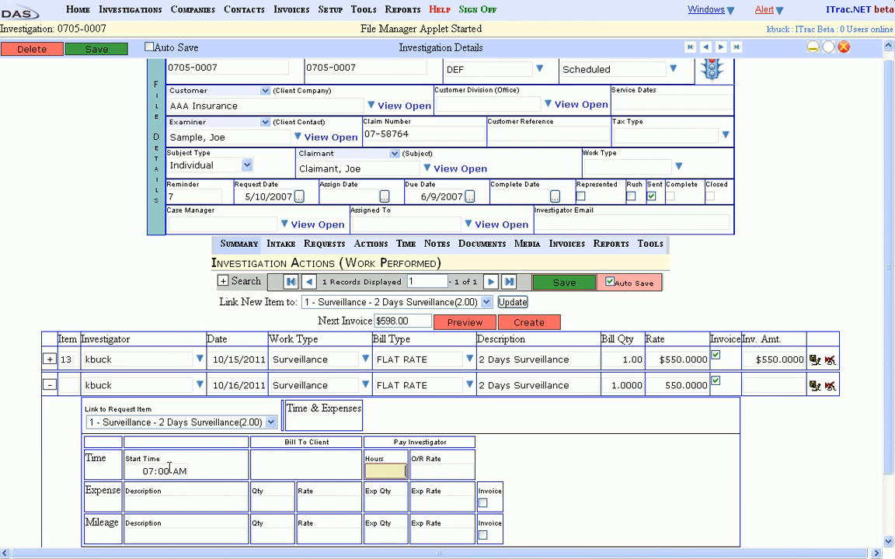
text(7)
key(Tab)
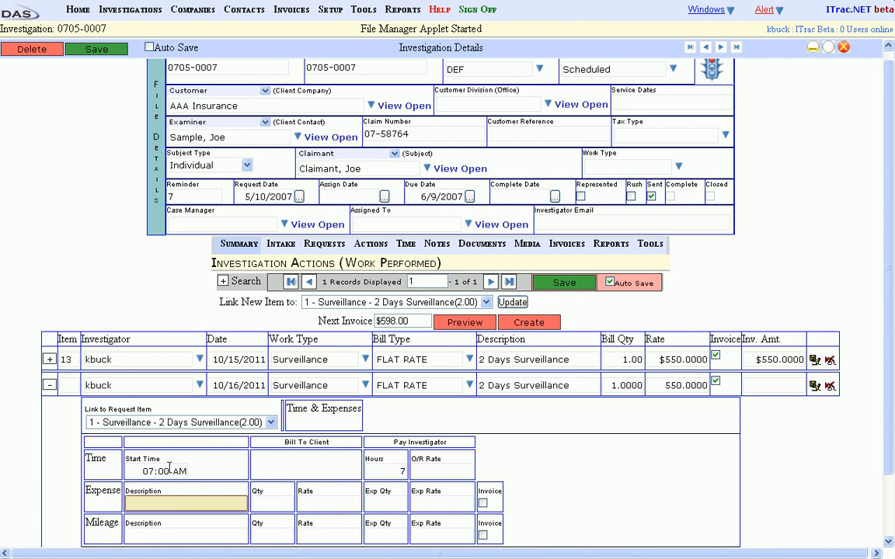
- Add a Parking expense to the 10/16/2011 action, billing the client for quantity 1 at rate 10
text(Parking)
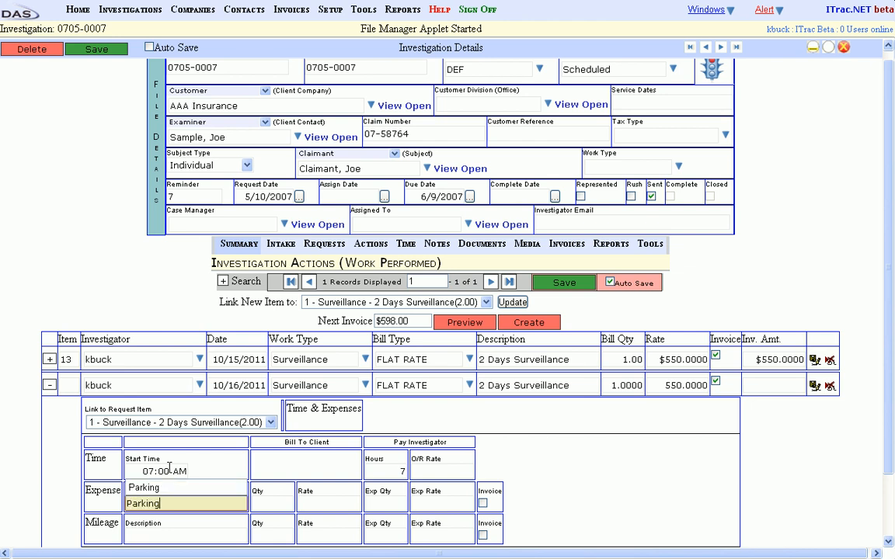
key(Tab)
text(1)
key(Tab)
text(10)
- Set the investigator's parking reimbursement on the new action to quantity 1 at rate 10, marked for invoicing
key(Tab)
text(1)
key(Tab)
text(10)
key(Tab)
key(Tab)
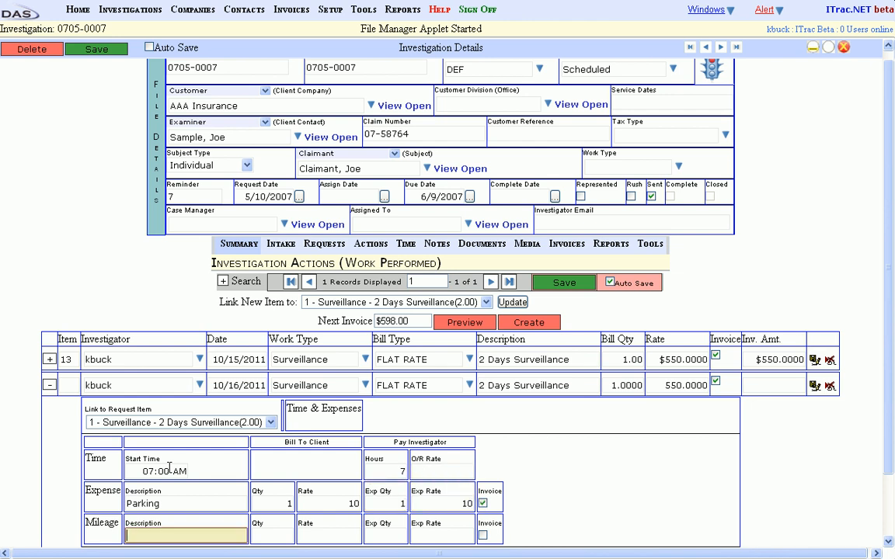
- Add a mileage entry described as Miles 10/16, billing the client for quantity 45 at rate .5
text(Miles )
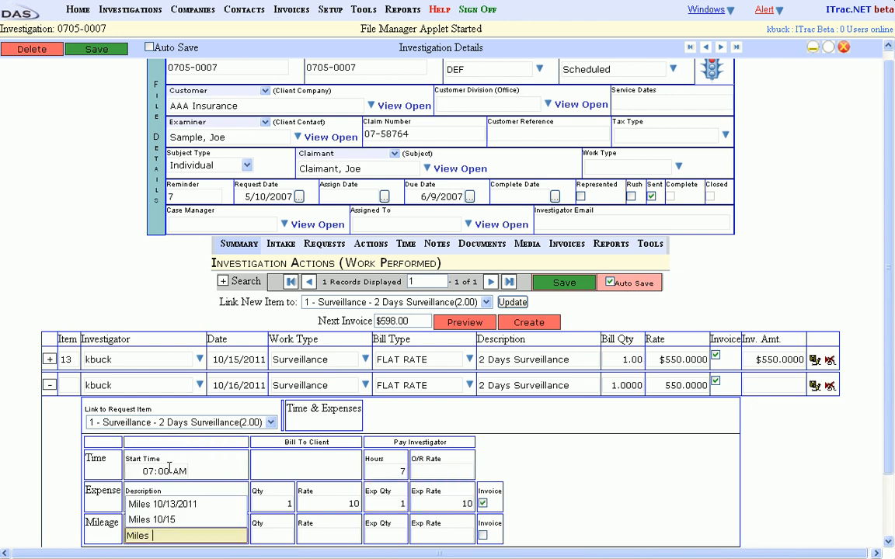
text(10/16)
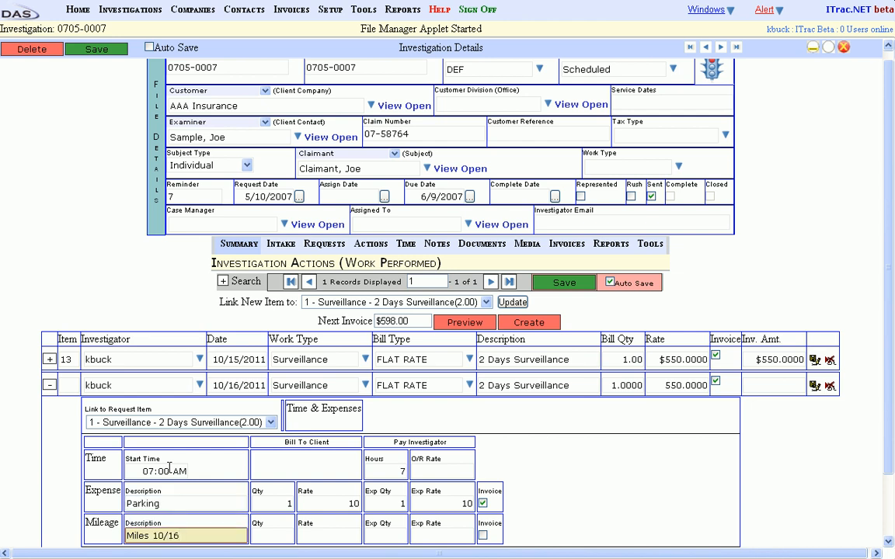
key(Tab)
text(45)
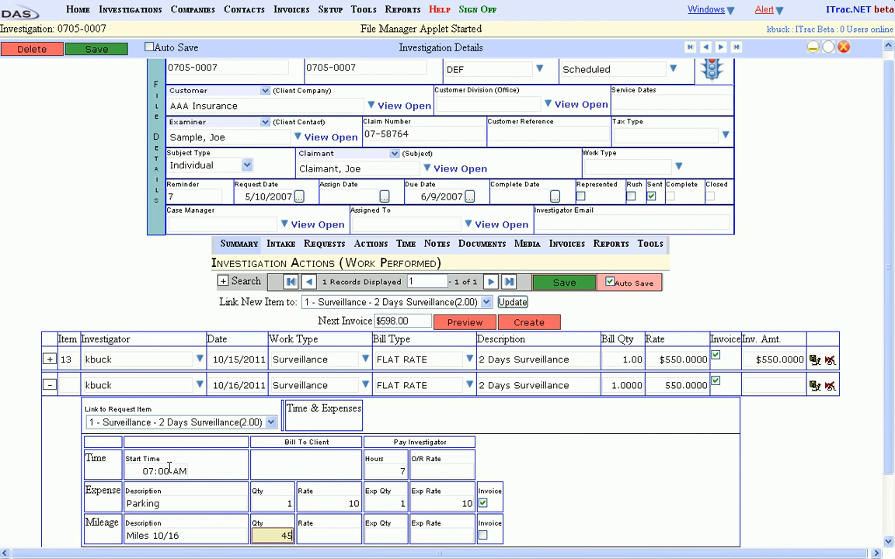
key(Tab)
text(.5)
- Set the investigator's mileage pay for 10/16 to quantity 45 at rate .5 and mark it for invoicing
key(Tab)
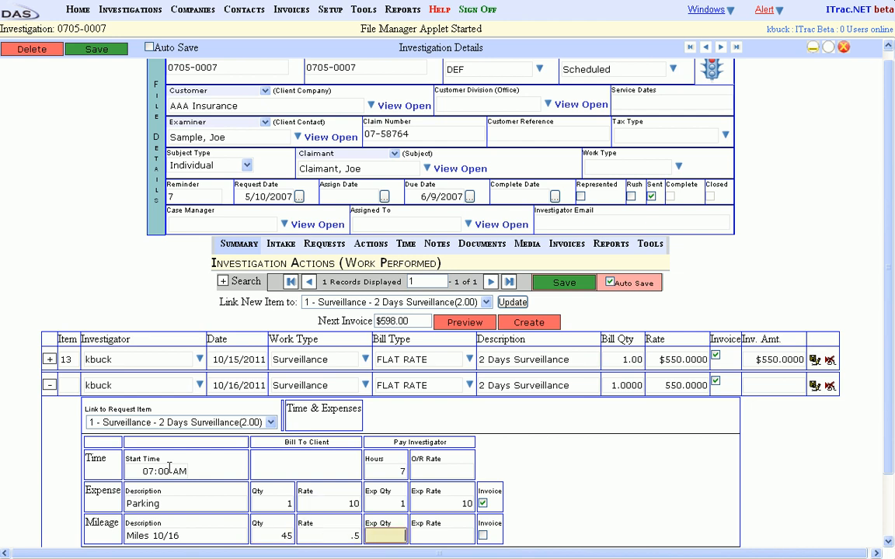
text(45)
key(Tab)
text(.5)
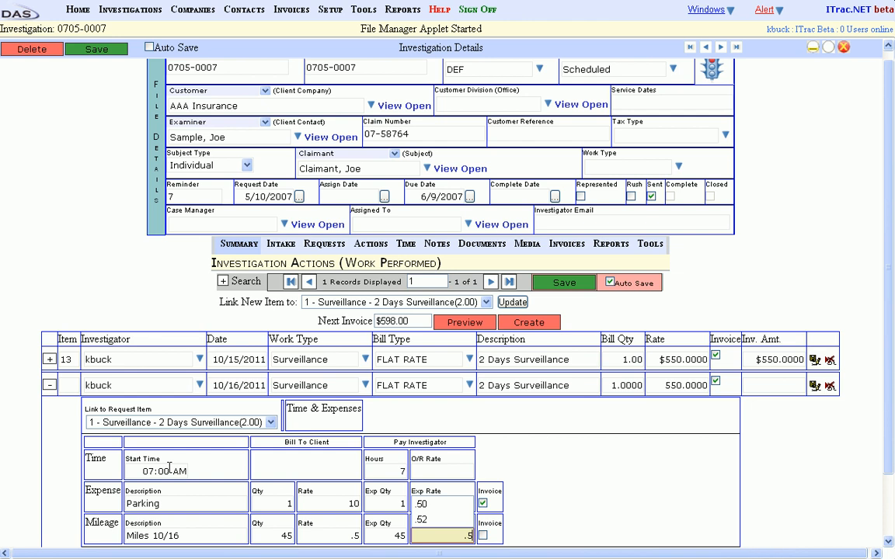
key(Tab)
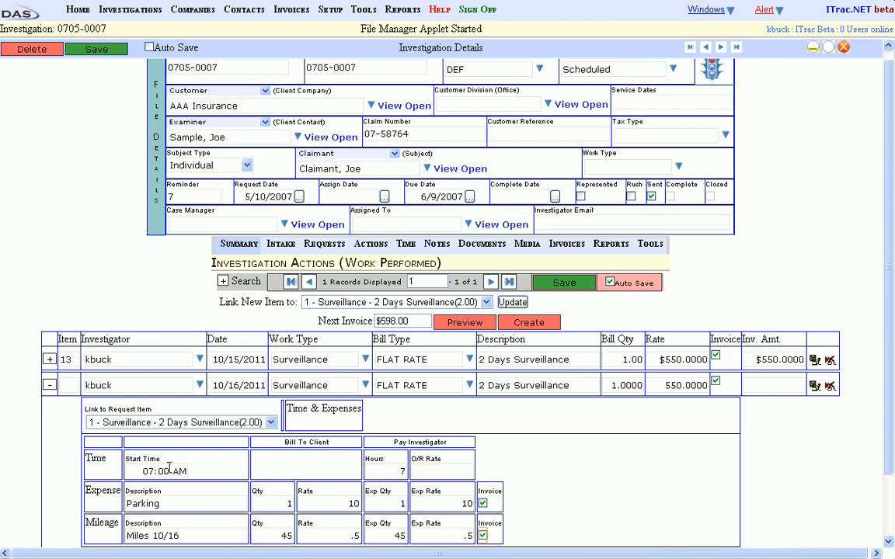
- Reselect Surveillance as the work type of the 10/16/2011 action
click(343, 385)
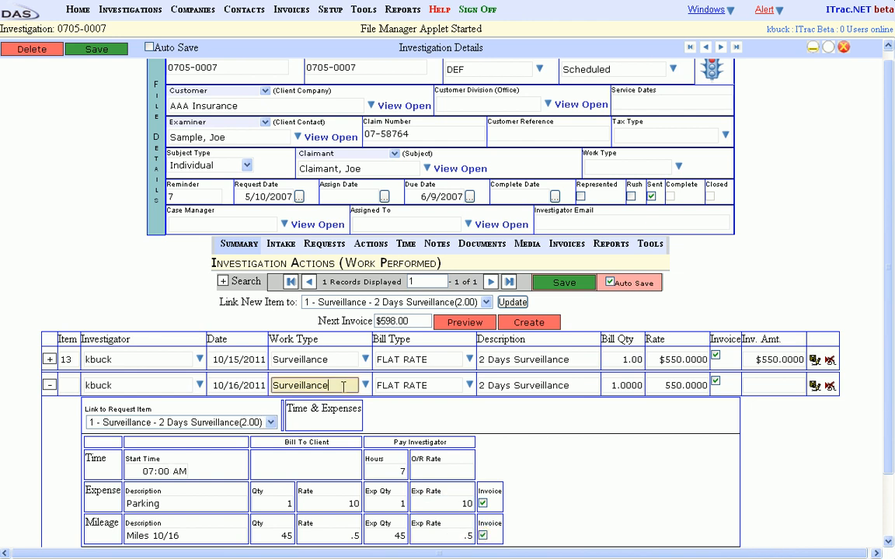
click(366, 386)
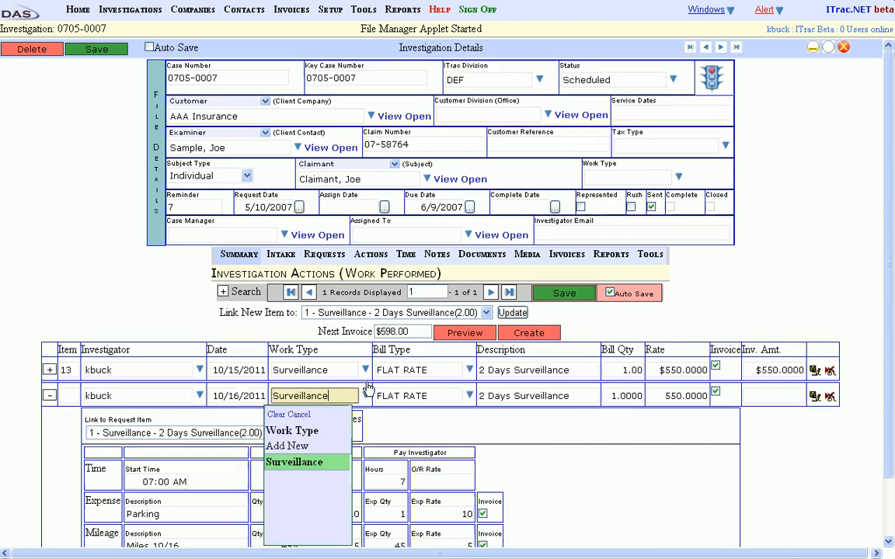
key(BackSpace)
key(BackSpace)
key(BackSpace)
key(BackSpace)
key(BackSpace)
key(BackSpace)
key(BackSpace)
key(BackSpace)
key(BackSpace)
key(BackSpace)
key(BackSpace)
key(BackSpace)
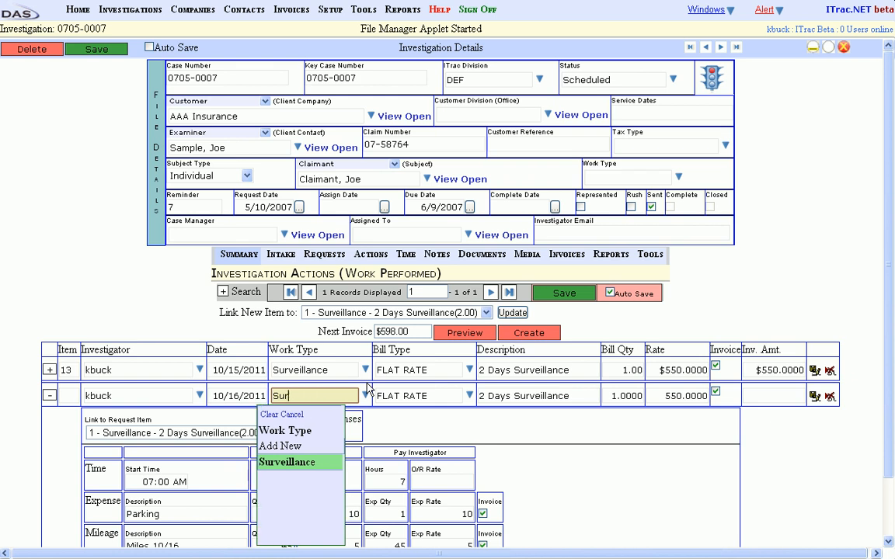
text(Sur)
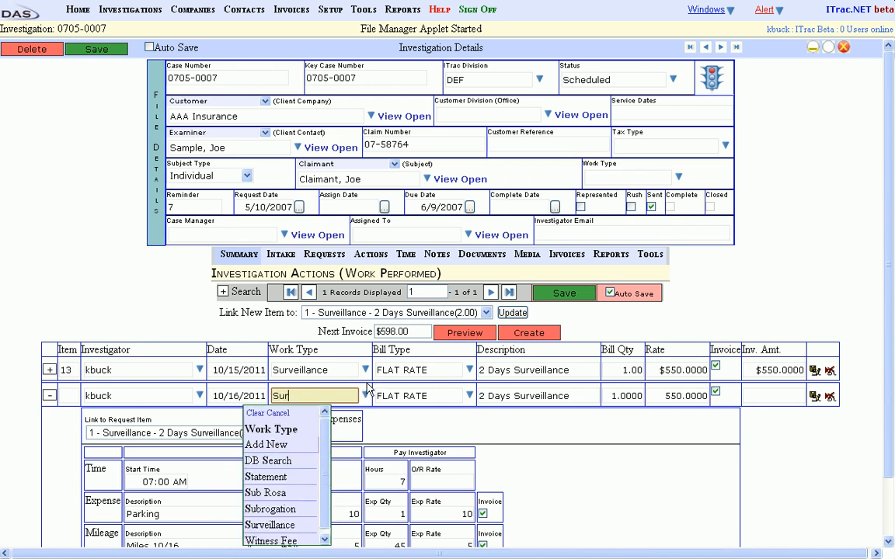
key(Return)
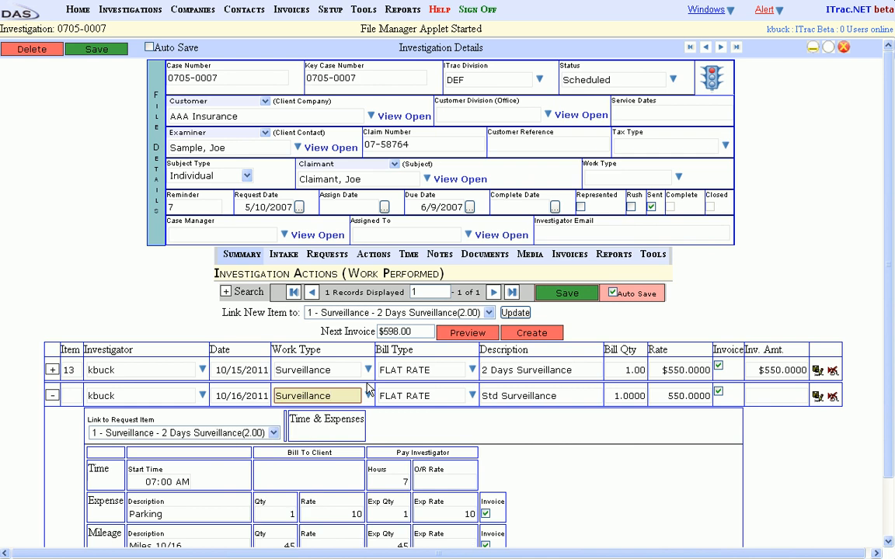
- Change the 10/16/2011 action's bill type to HOURLY and describe it as Hourly surveillance
key(Tab)
text(Hou)
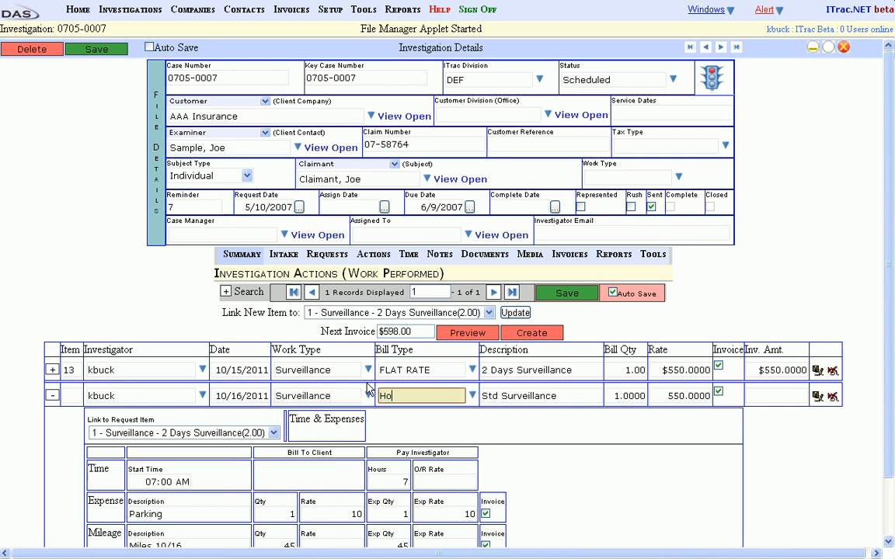
key(Return)
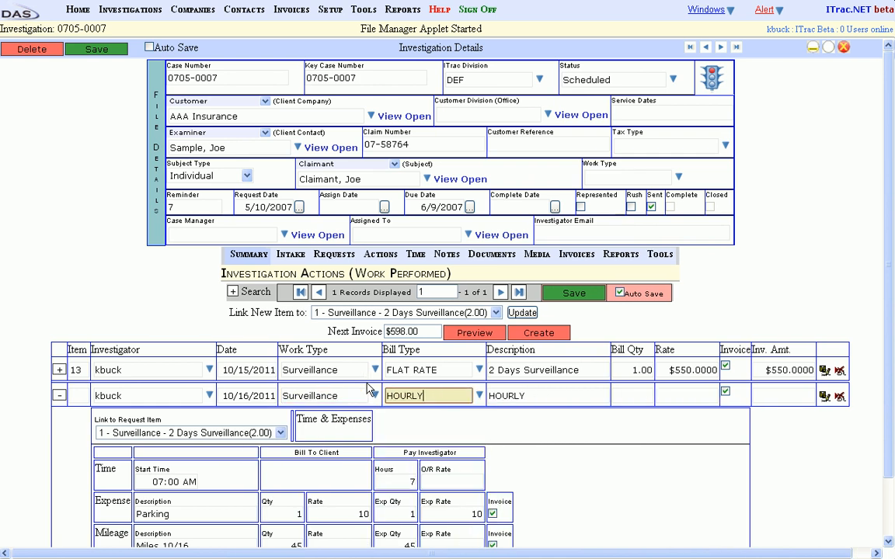
key(Tab)
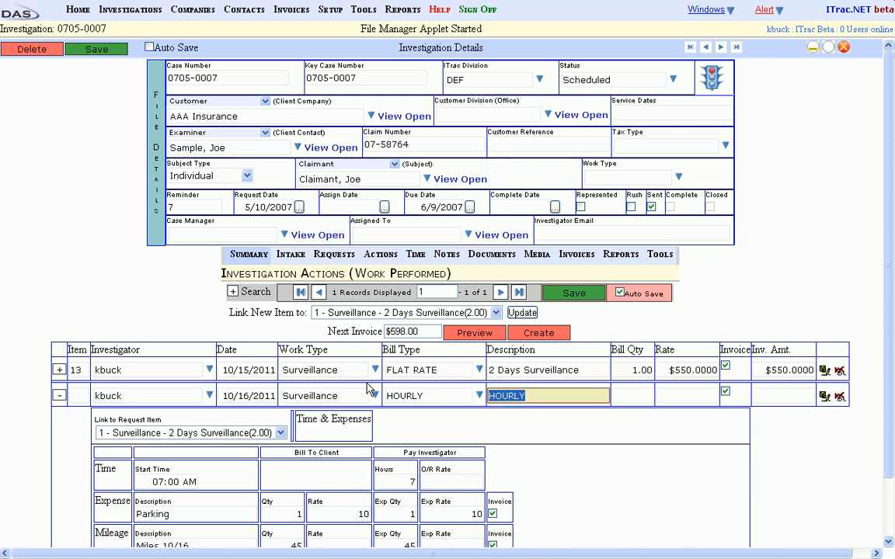
text(Hourly surveillance)
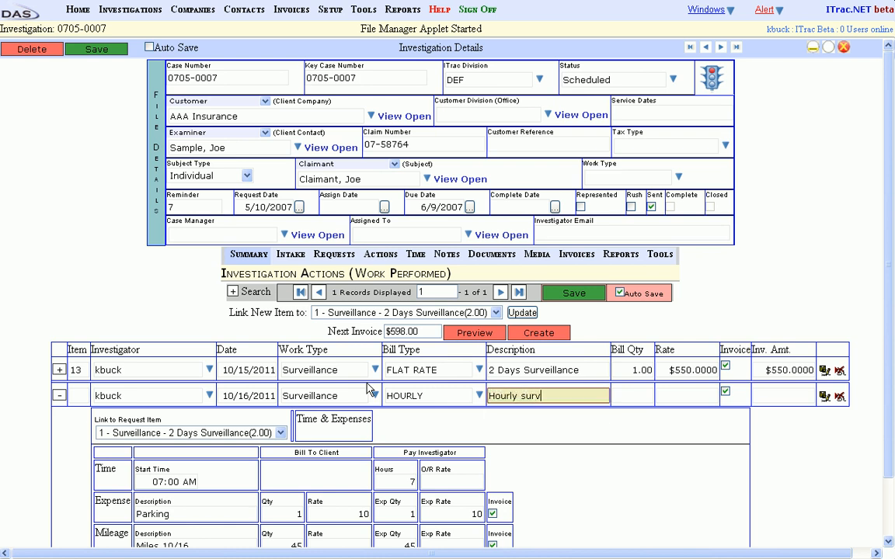
key(Tab)
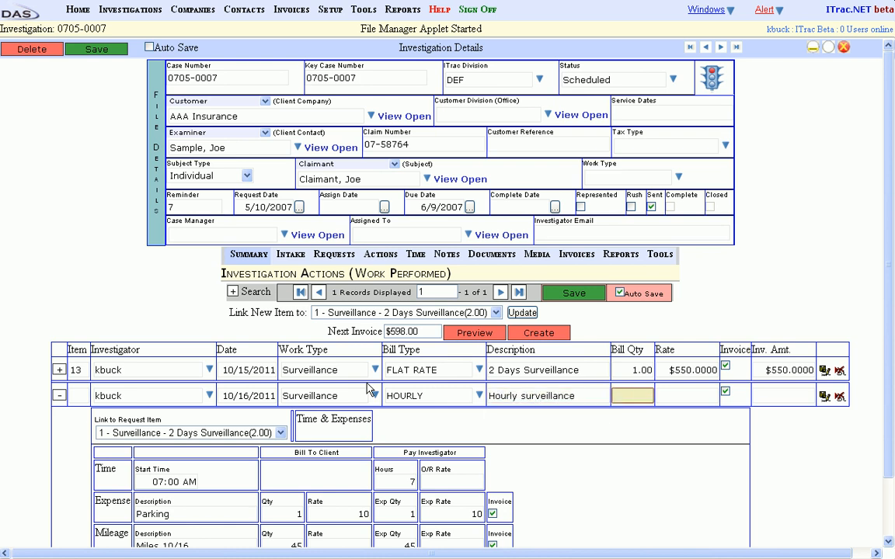
- Enter a bill quantity of 1 and a rate of 75 for the hourly surveillance, and save the action
text(1)
key(Tab)
text(75)
key(Tab)
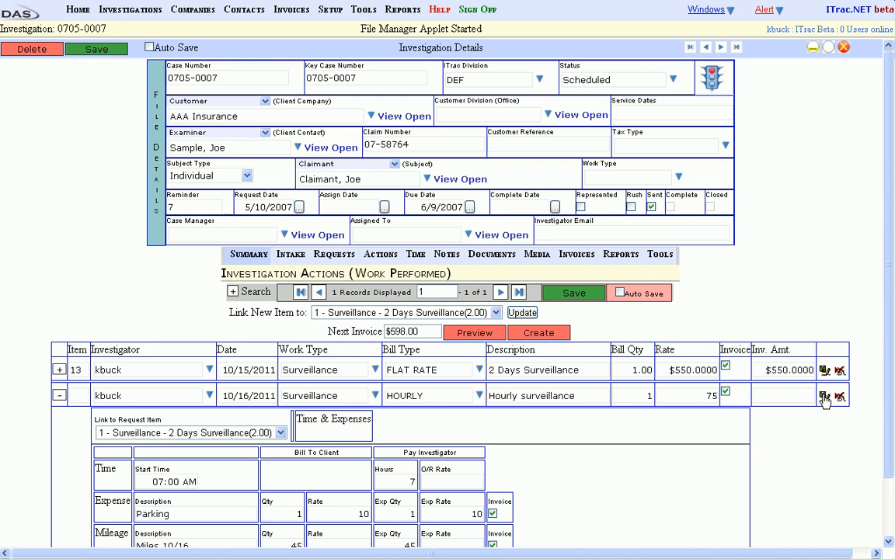
click(825, 397)
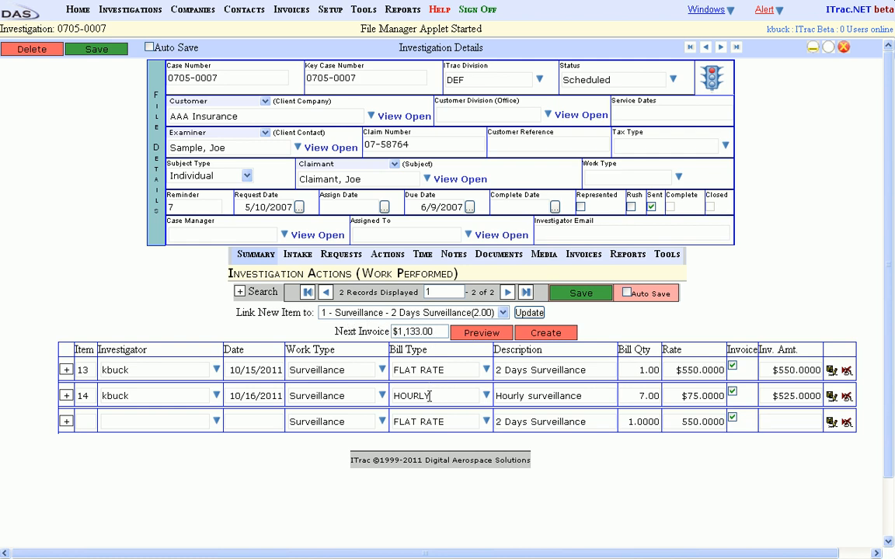
- Link the new item to request 2 - DB Search - Database seraches and assign it to the same investigator
click(438, 316)
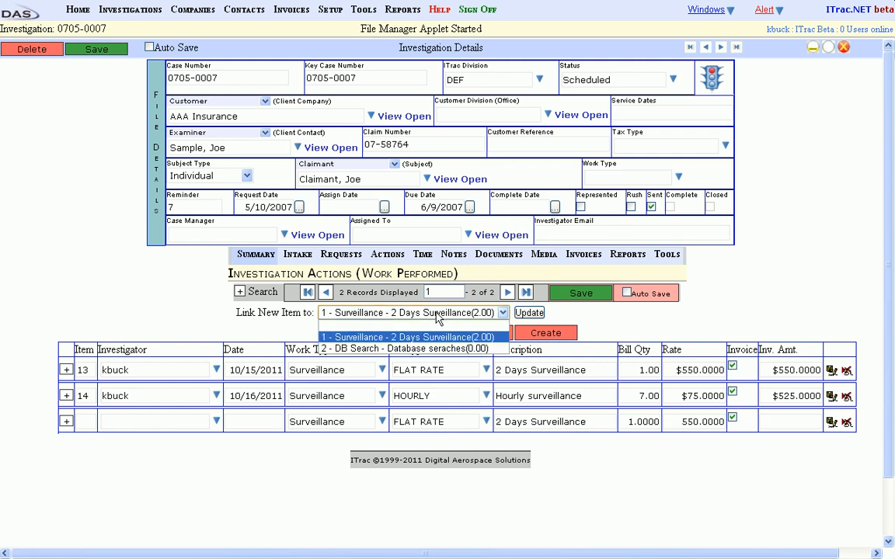
click(376, 349)
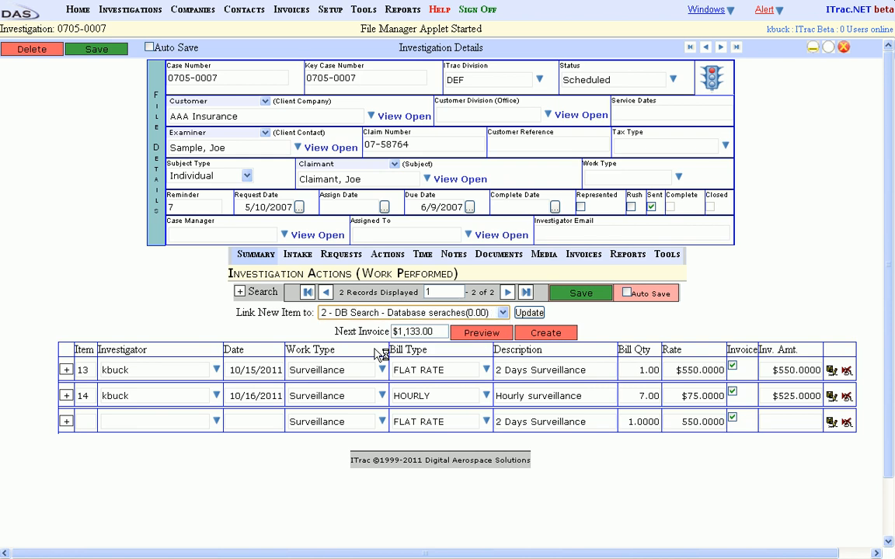
click(160, 420)
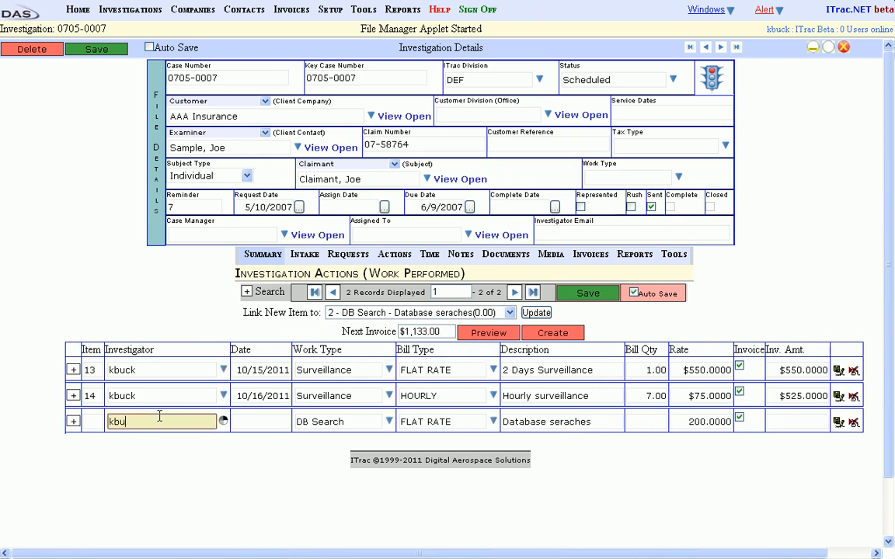
key(Tab)
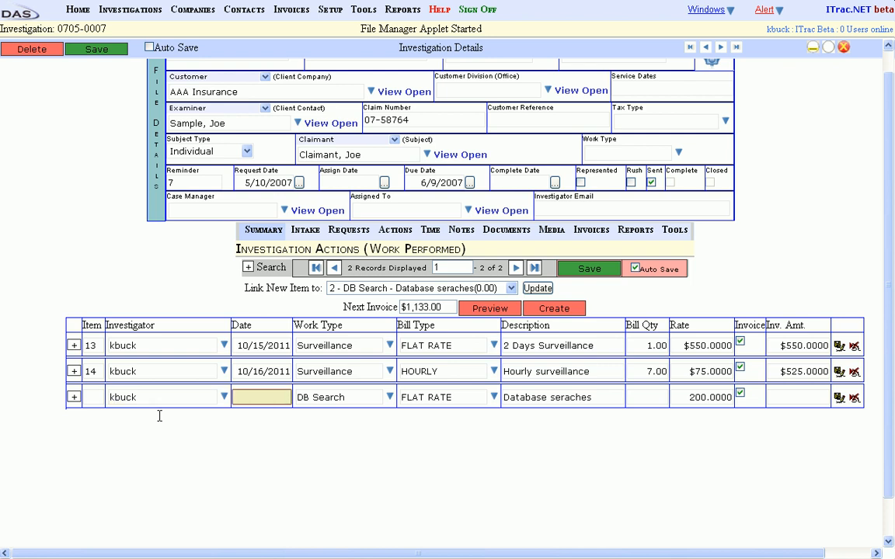
- Date the database search action 10/16/2011, set its bill quantity to 1, and open its time and expense details
text(10/)
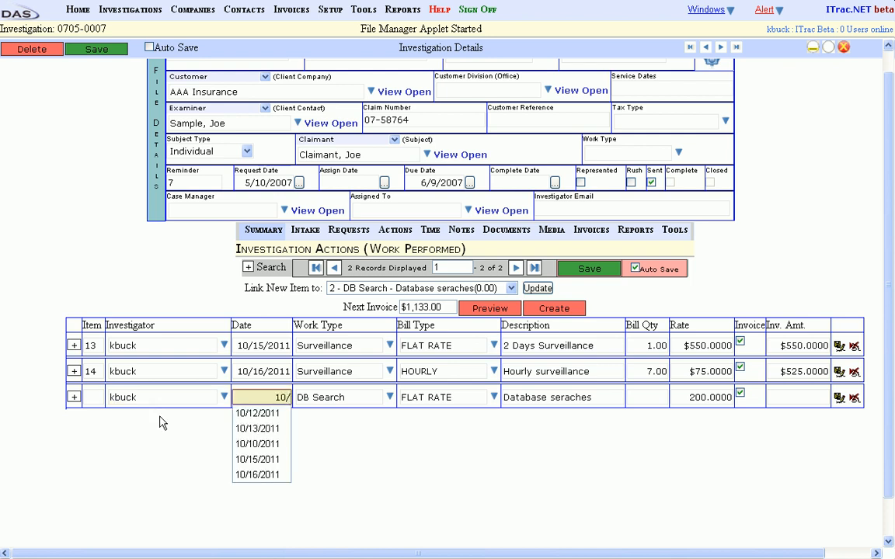
text(16/2011)
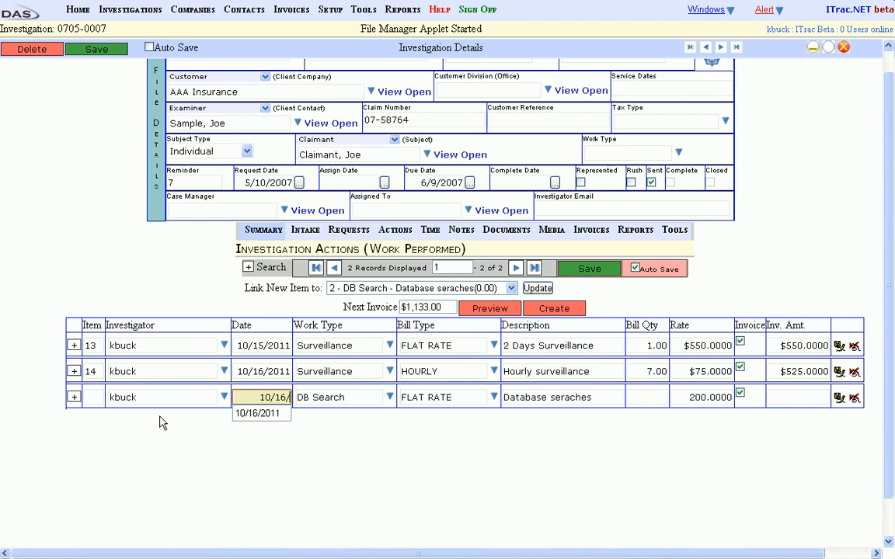
key(Tab)
key(Tab)
key(Tab)
key(Tab)
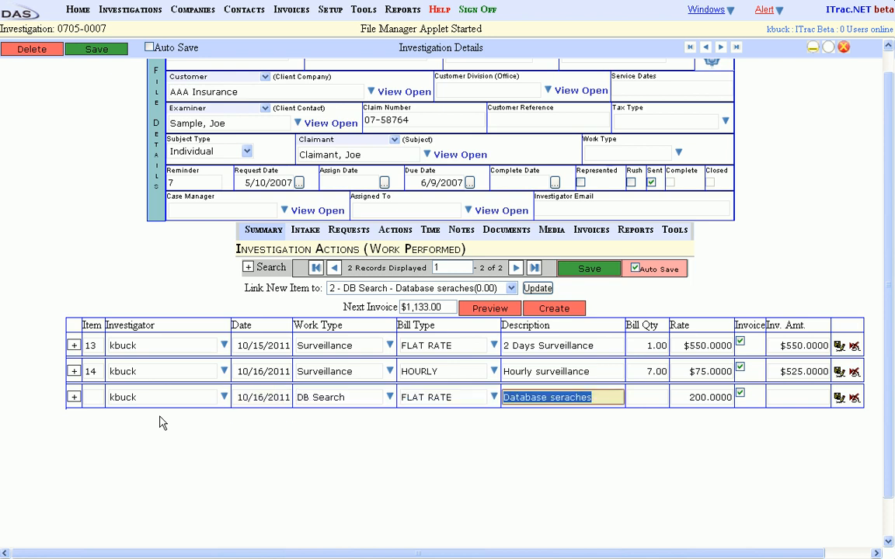
text(1)
key(Tab)
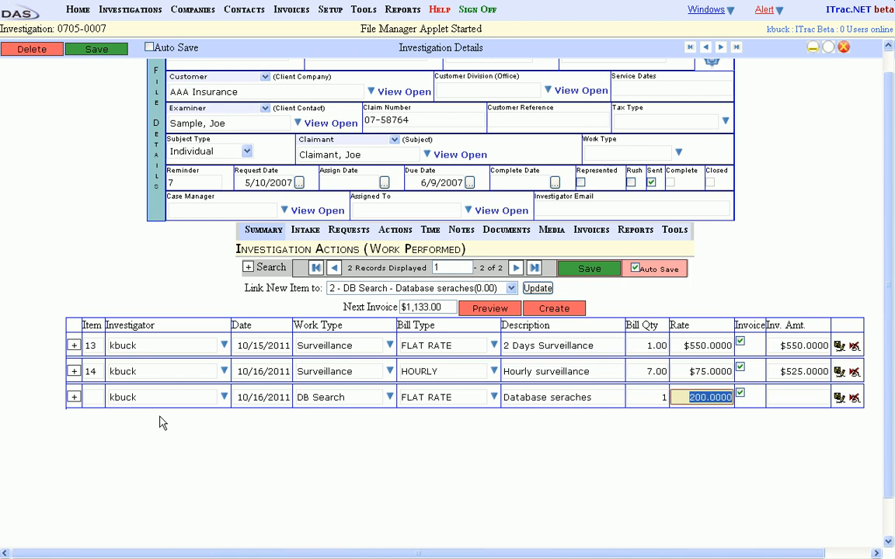
click(74, 397)
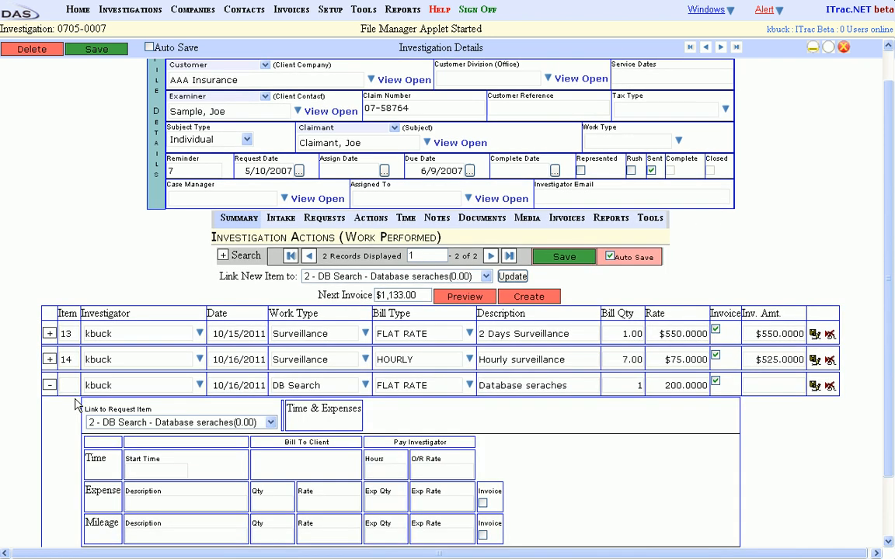
- Add a DB Searches expense with expense quantity 1 and expense rate 25 to the database search action, and save it
click(184, 504)
text(DB)
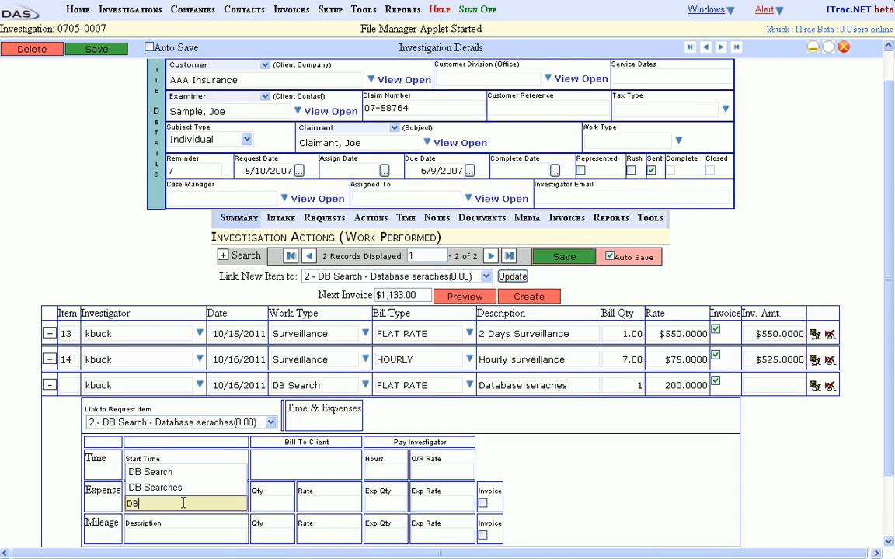
text( Searches)
key(Tab)
key(Tab)
key(Tab)
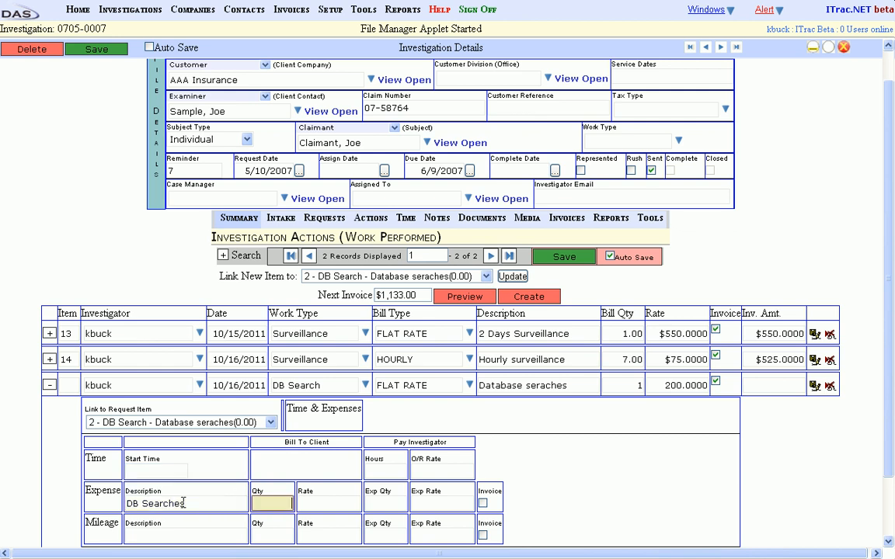
text(1)
key(Tab)
text(25)
key(Tab)
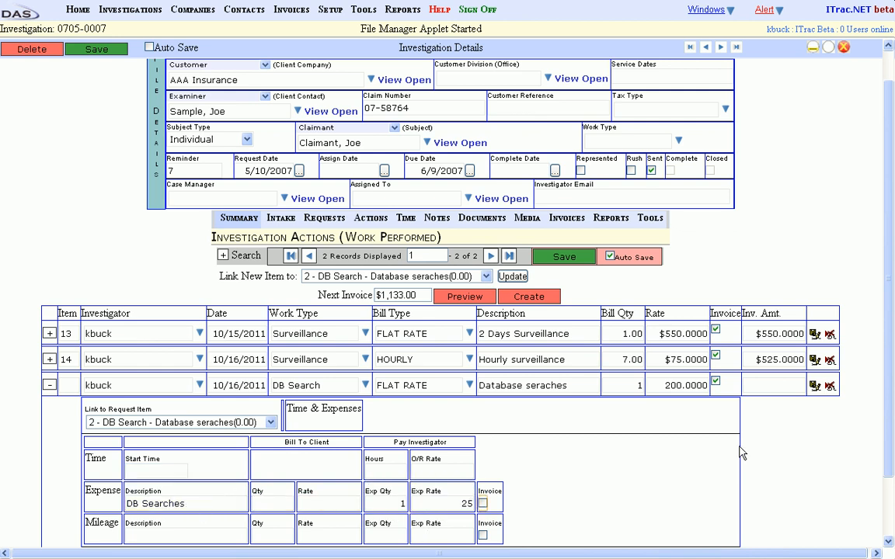
click(815, 389)
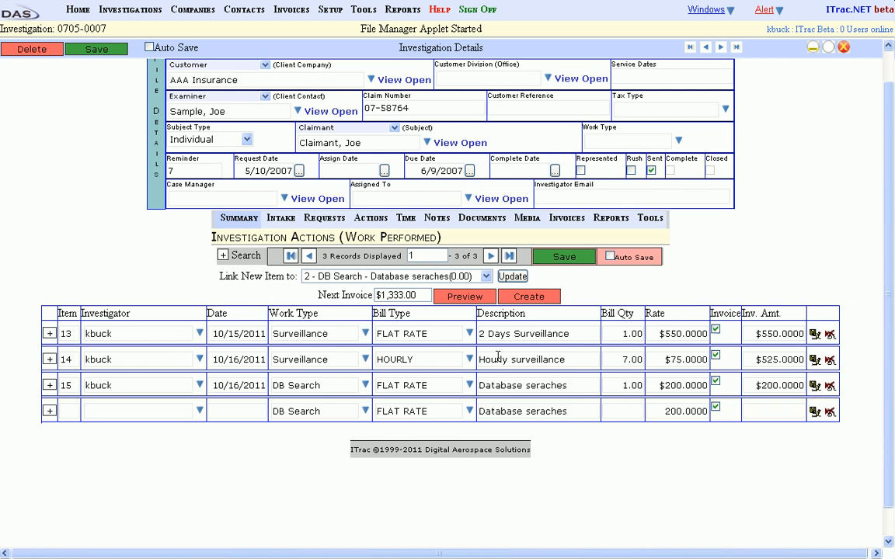
- Preview the pro forma invoice, check its line items and totals, and close the preview
click(460, 299)
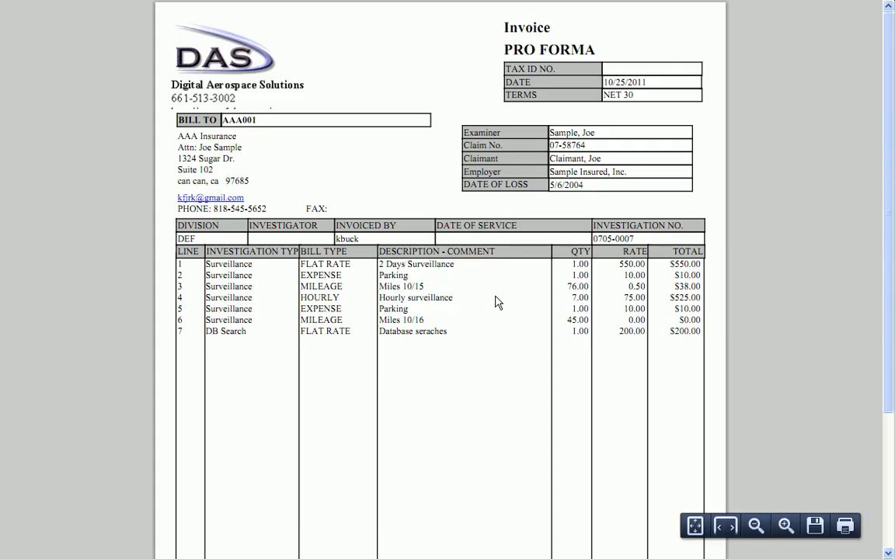
scroll(890, 332, down, 2)
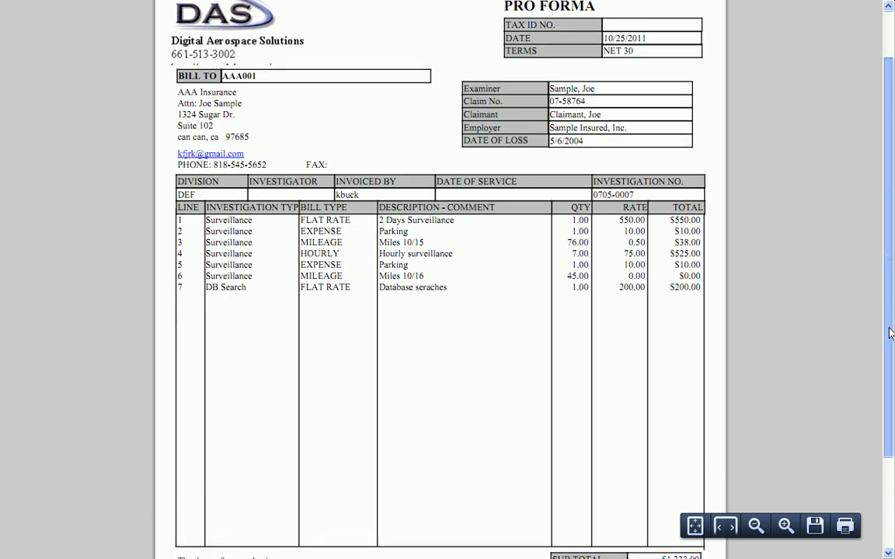
scroll(890, 333, down, 3)
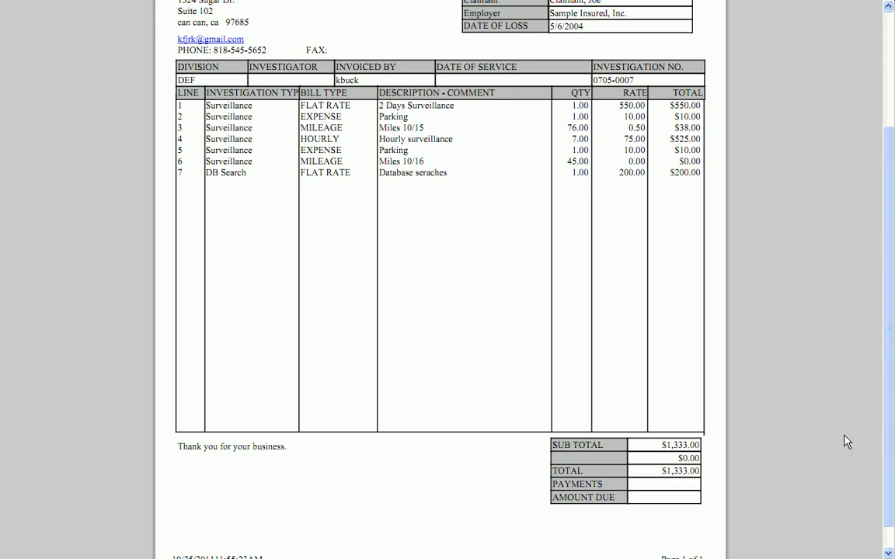
drag(888, 436, 888, 313)
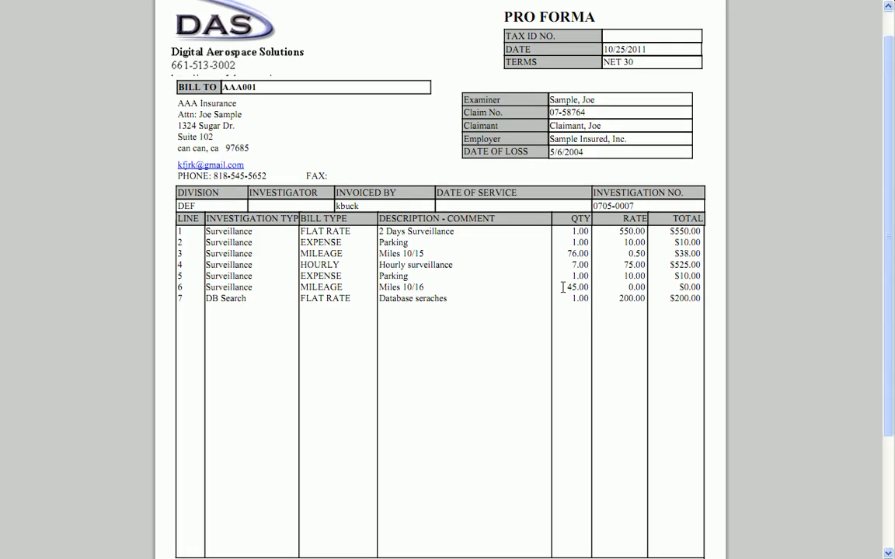
right_click(425, 243)
click(382, 241)
key(alt+F4)
- Create the invoice from the recorded actions, review the generated document, and close it
click(507, 300)
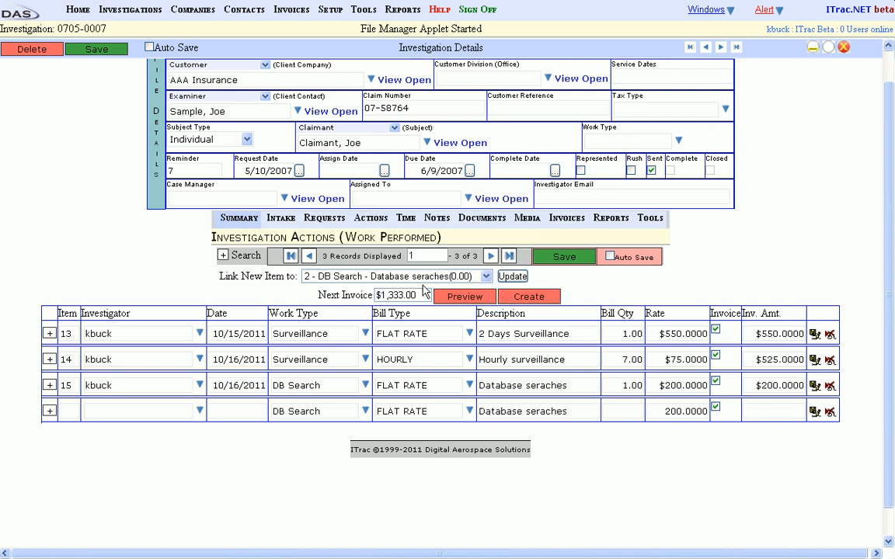
click(525, 298)
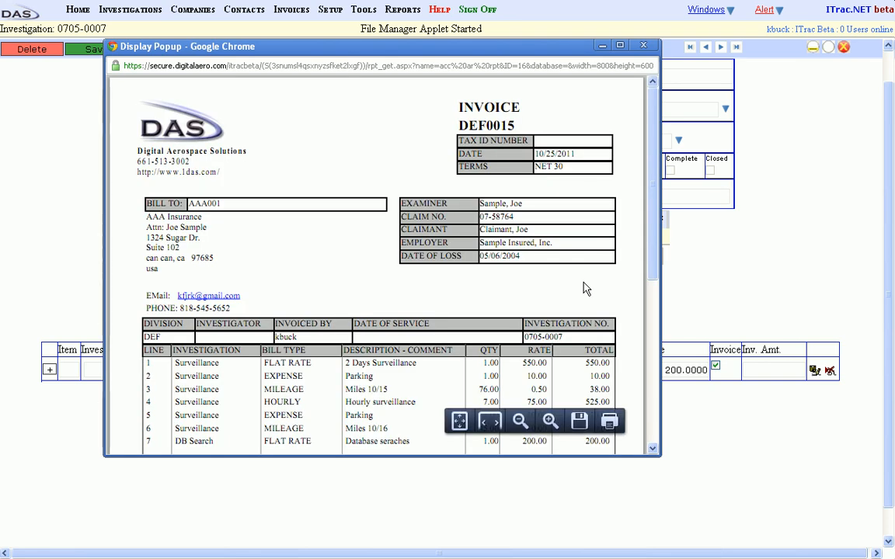
drag(653, 203, 633, 187)
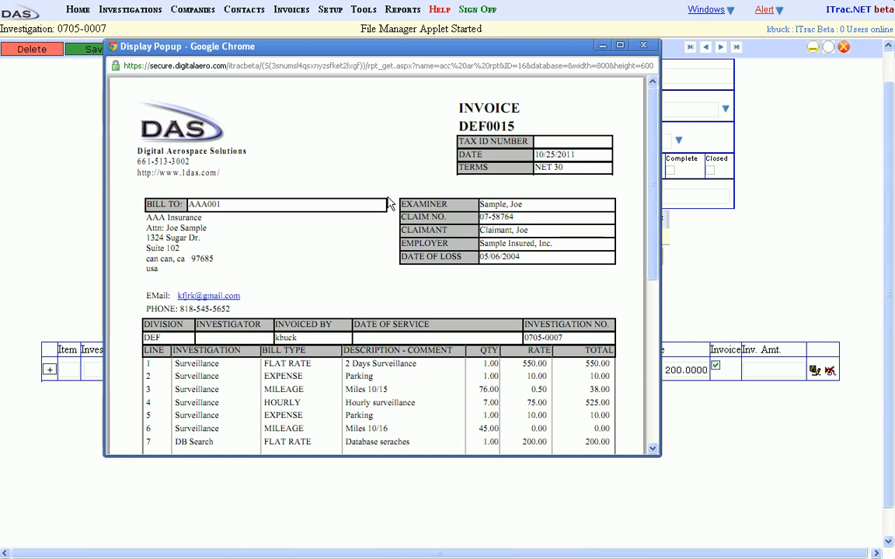
mouse_move(557, 425)
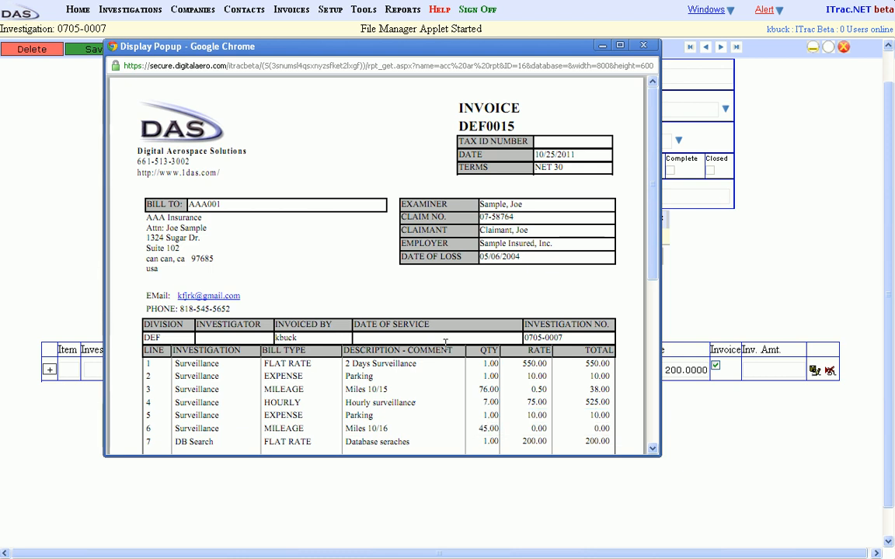
click(644, 46)
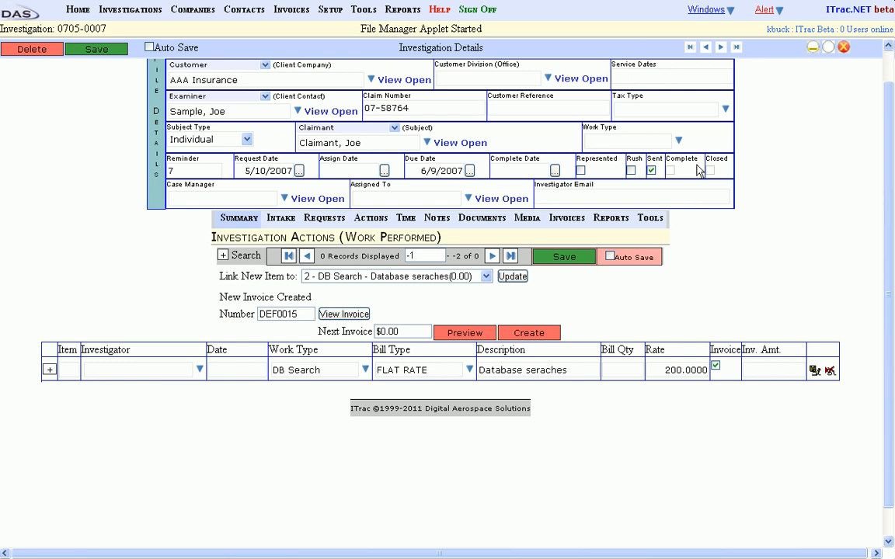
- Open invoice DEF0011 from the investigation's invoices and change the 10/13/2011 flat rate line's bill type to HOURLY
click(560, 222)
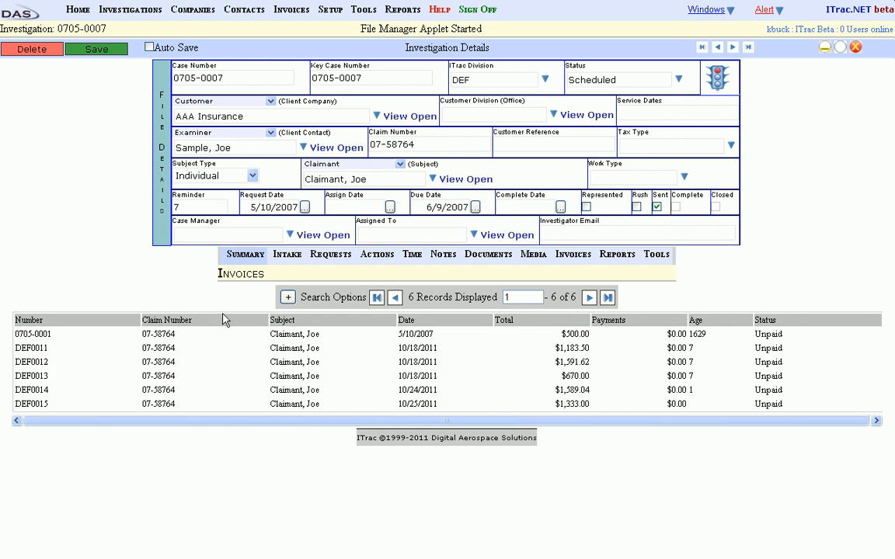
click(177, 353)
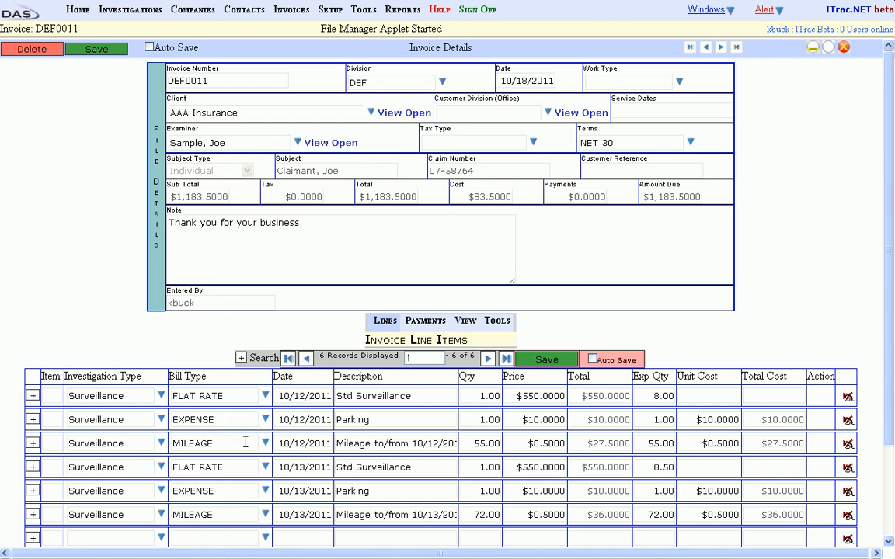
click(268, 471)
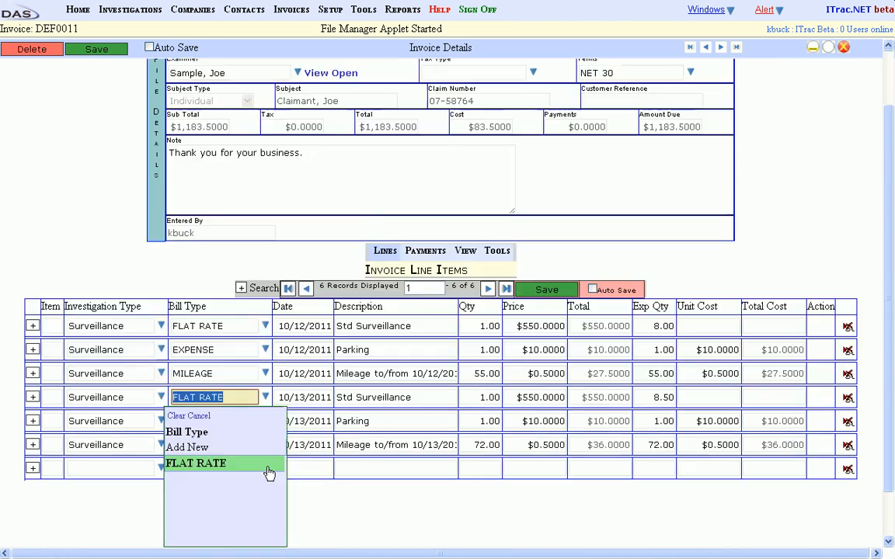
text(hour)
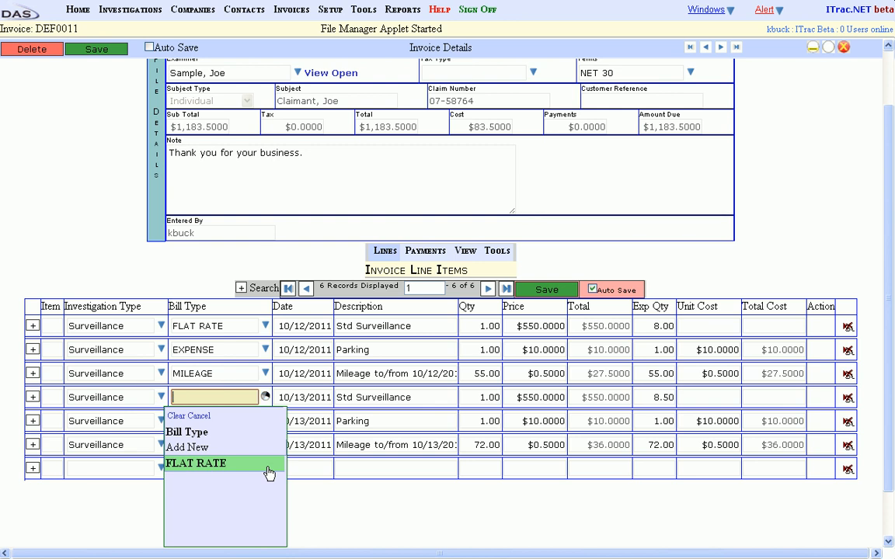
click(269, 470)
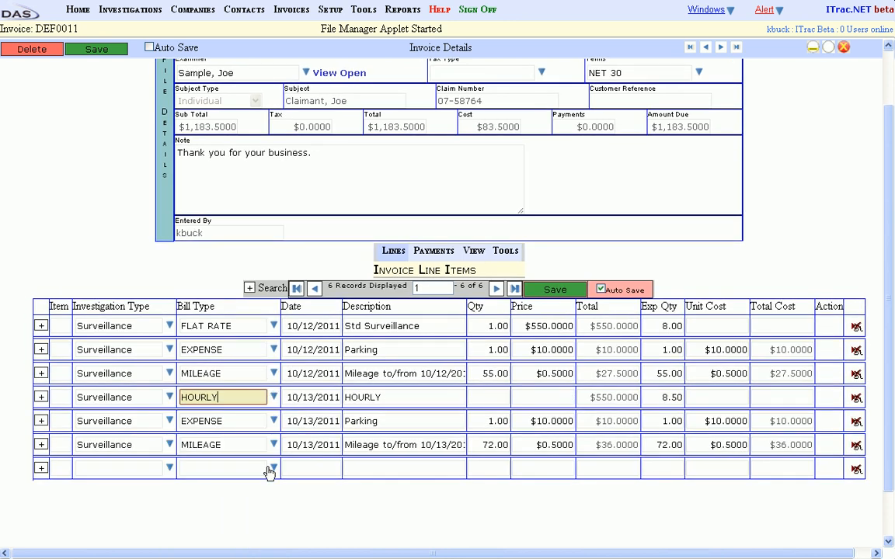
- Describe the hourly line as Surveillance, set its quantity to 7.5 and price to 85, and save the invoice lines
key(Tab)
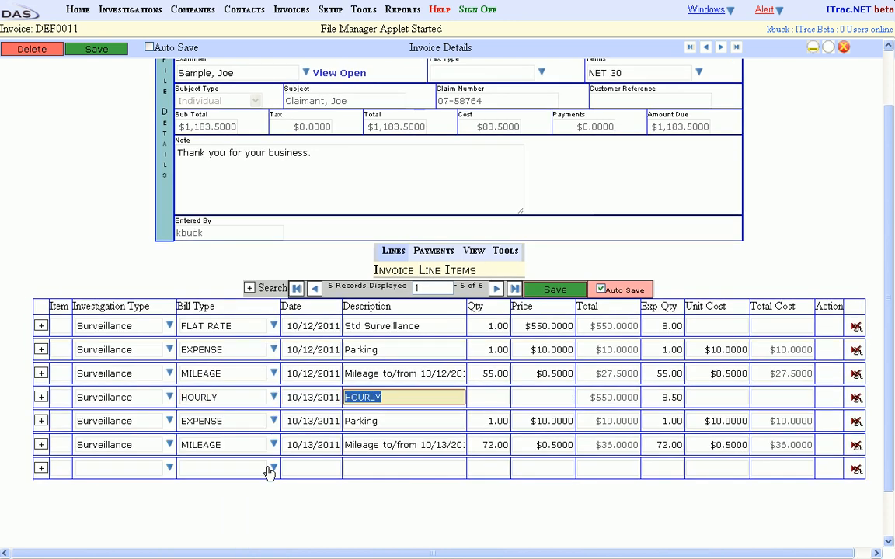
text(Surveillance)
key(Tab)
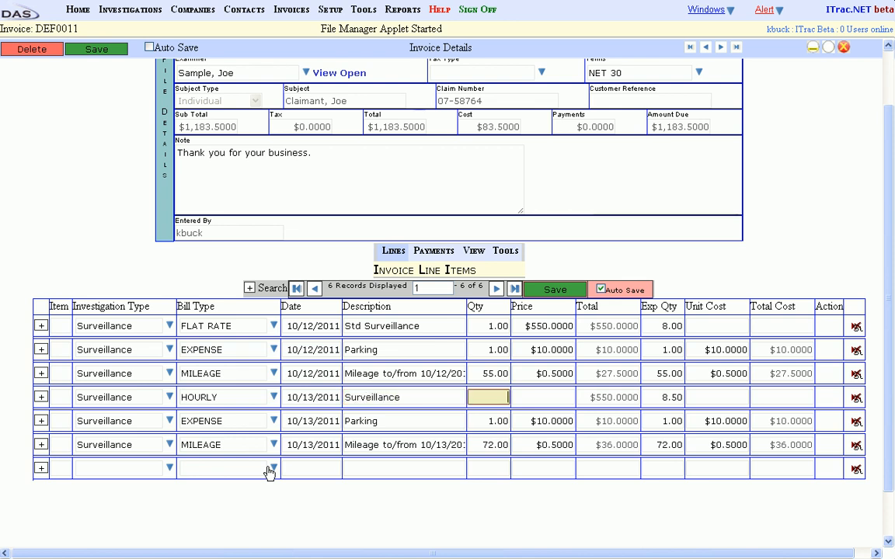
text(7.5)
key(Tab)
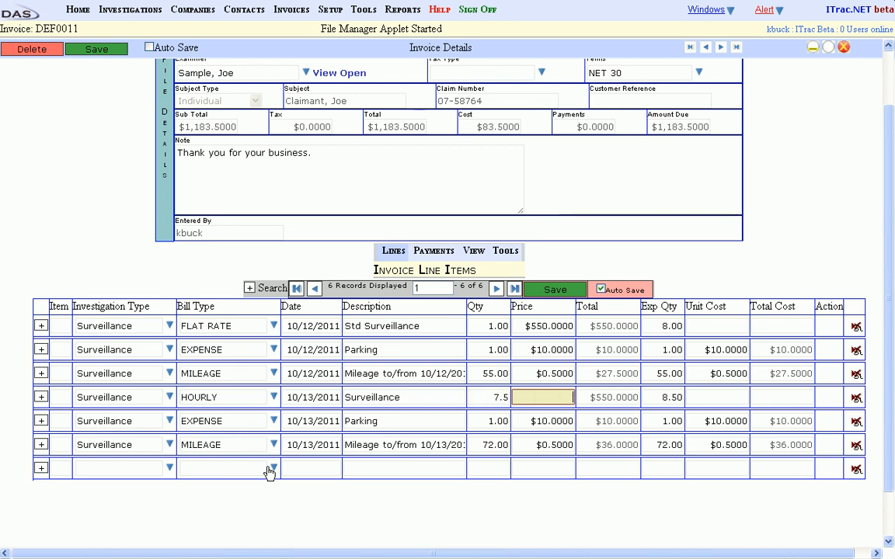
text(85)
click(547, 293)
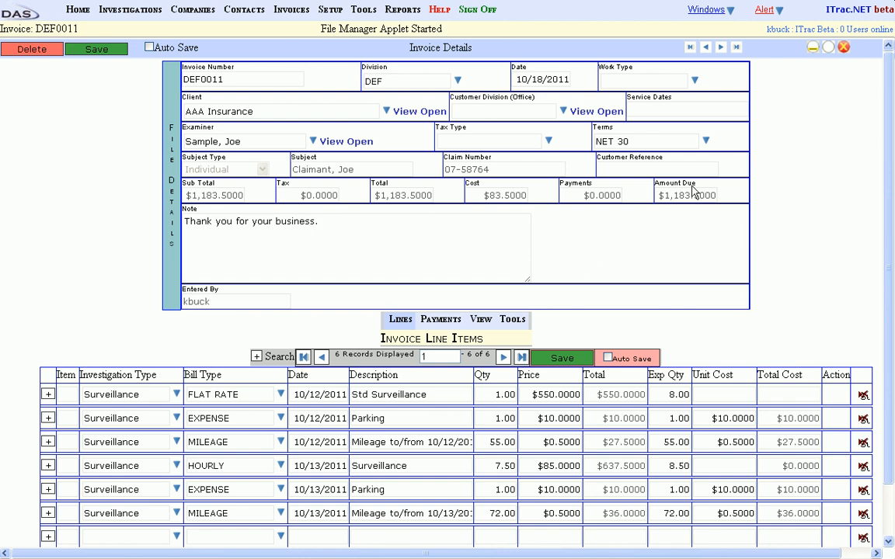
- Close the invoice and open T&E Entry for the investigation
click(844, 48)
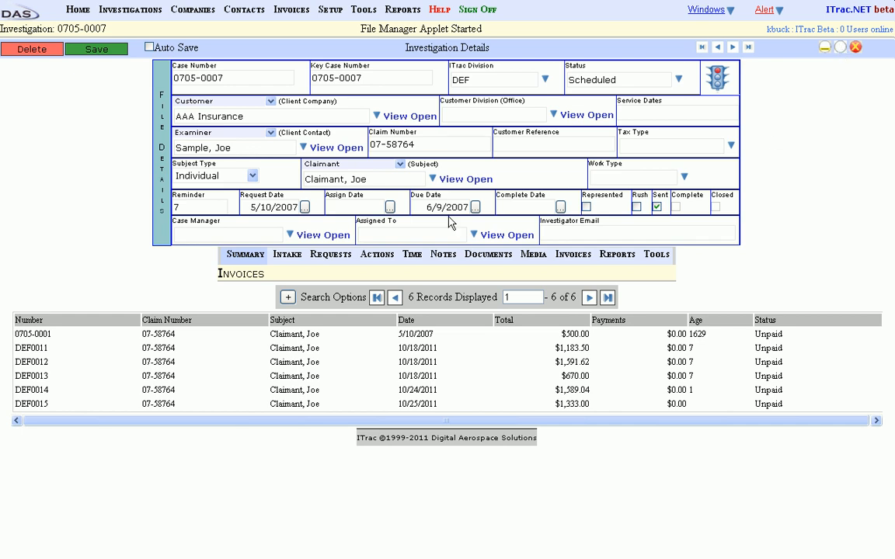
mouse_move(373, 259)
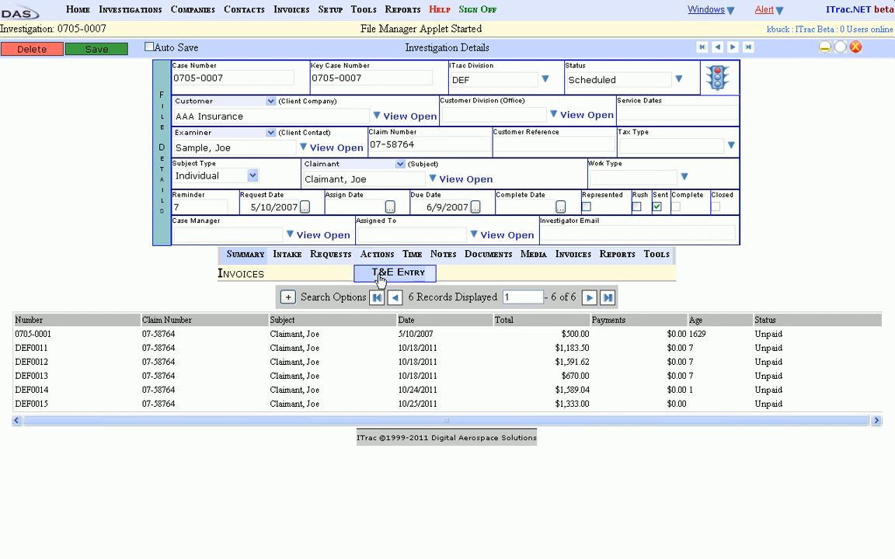
click(380, 276)
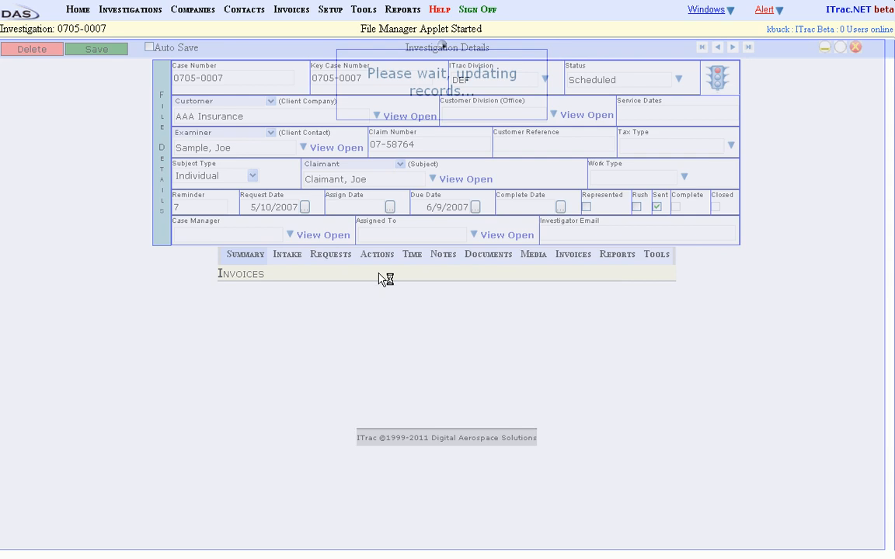